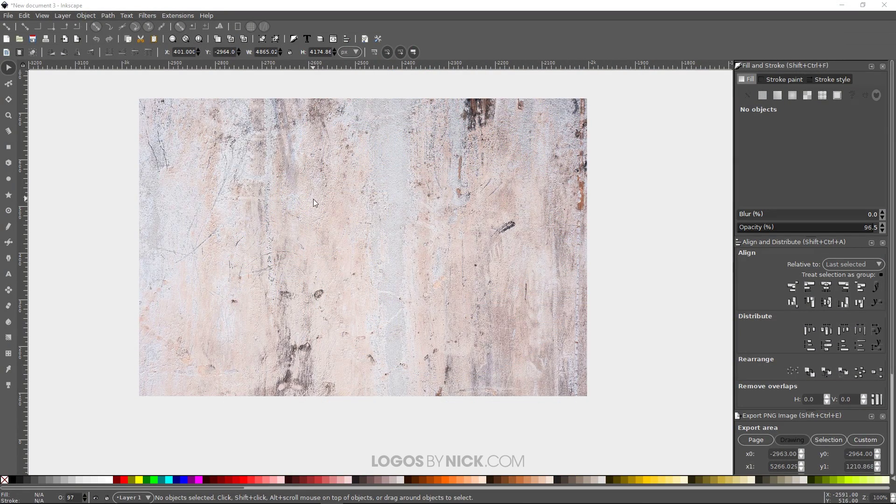
Drag the embedded wall texture photo left on the canvas to about X -3002, Y 94
{"action": "scroll", "coordinate": [317, 240], "scroll_direction": "up", "scroll_amount": 1}
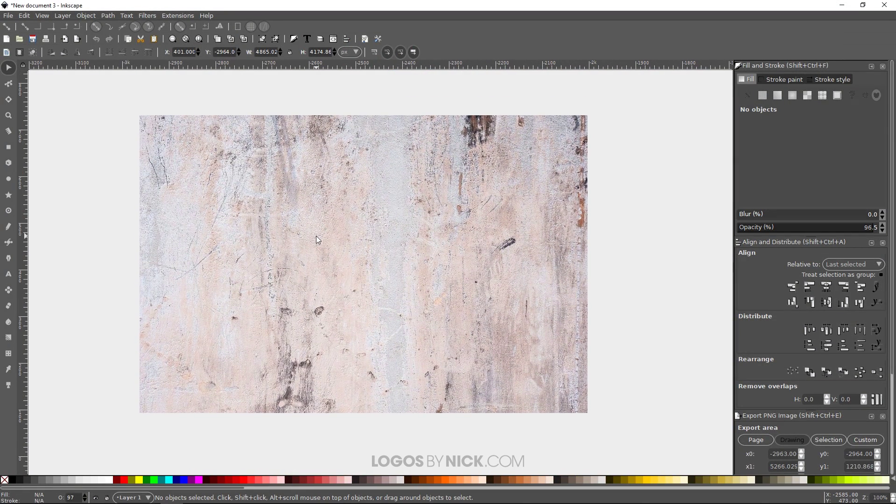
{"action": "left_click_drag", "start_coordinate": [316, 236], "coordinate": [412, 250]}
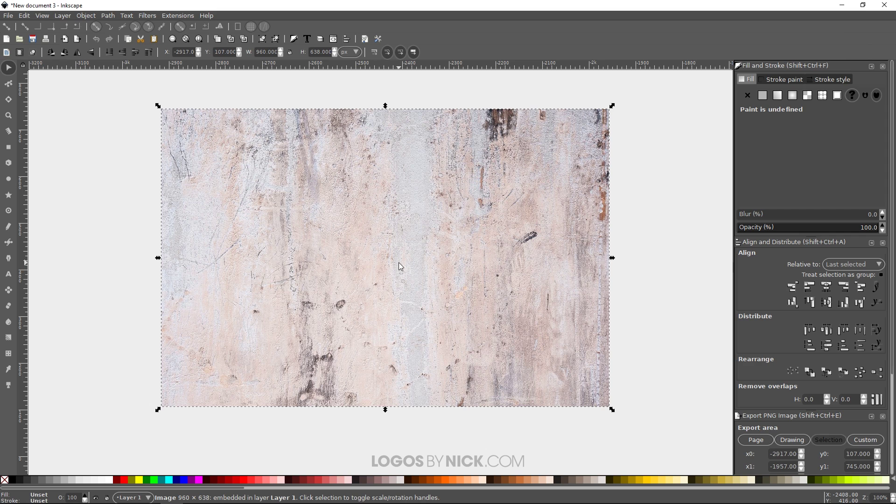
{"action": "left_click_drag", "start_coordinate": [386, 223], "coordinate": [373, 221]}
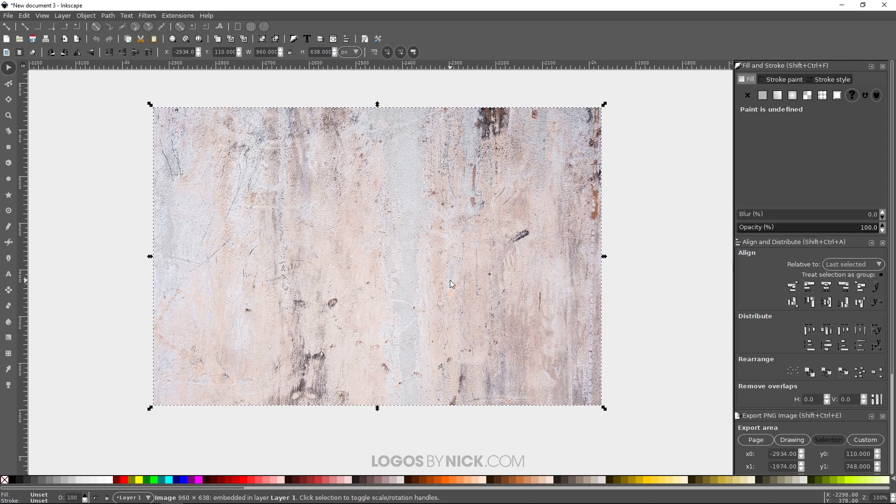
{"action": "left_click_drag", "start_coordinate": [449, 280], "coordinate": [445, 288]}
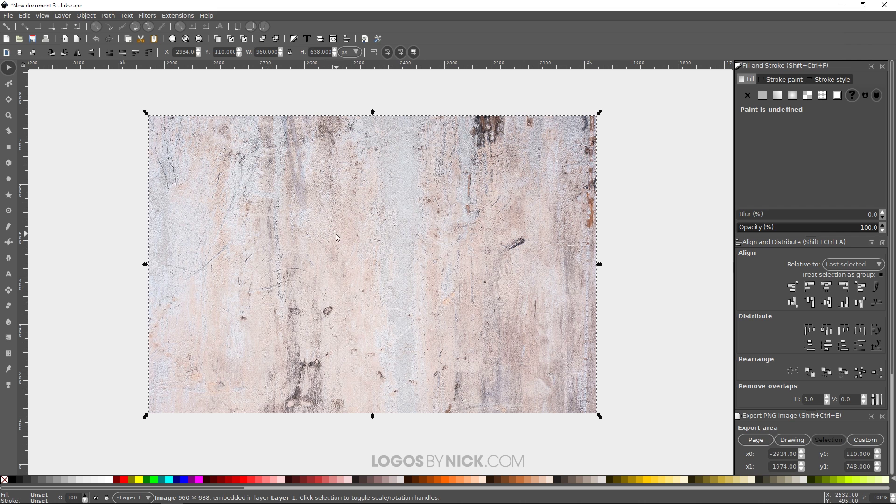
{"action": "left_click_drag", "start_coordinate": [415, 241], "coordinate": [409, 262]}
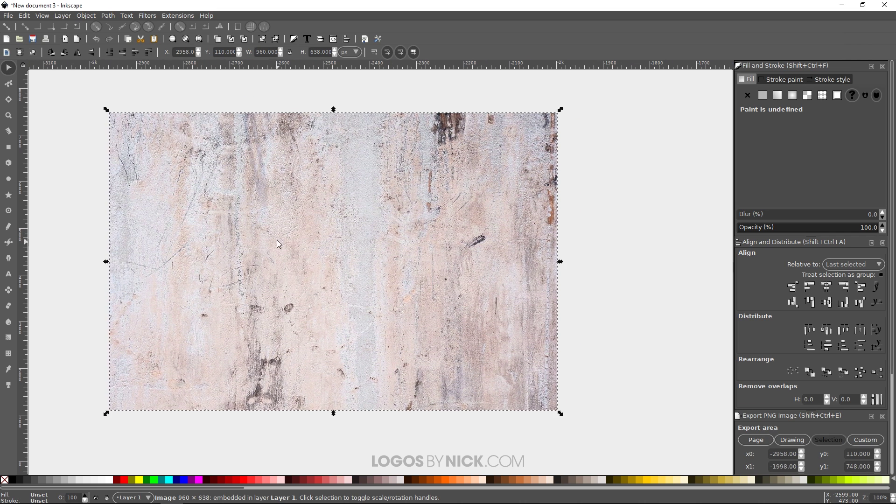
{"action": "left_click_drag", "start_coordinate": [294, 212], "coordinate": [265, 204]}
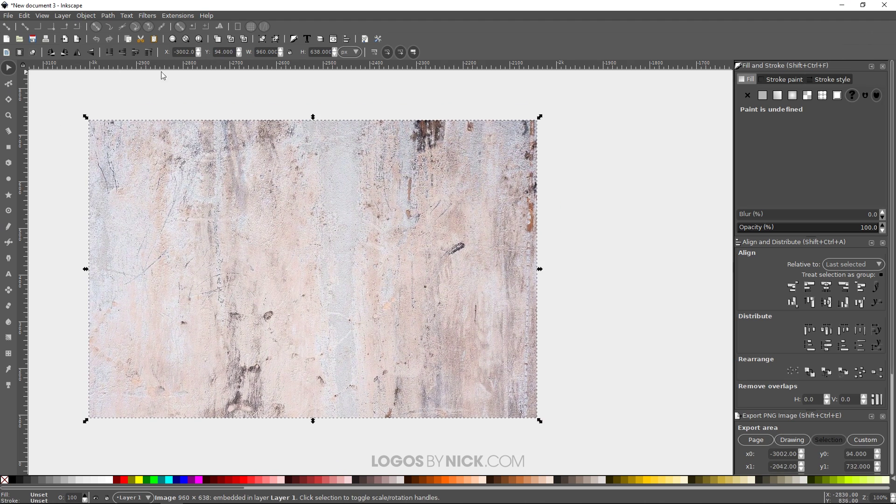
Open Trace Bitmap for the texture and preview an Edge detection trace at threshold 0.650
{"action": "left_click", "coordinate": [108, 16]}
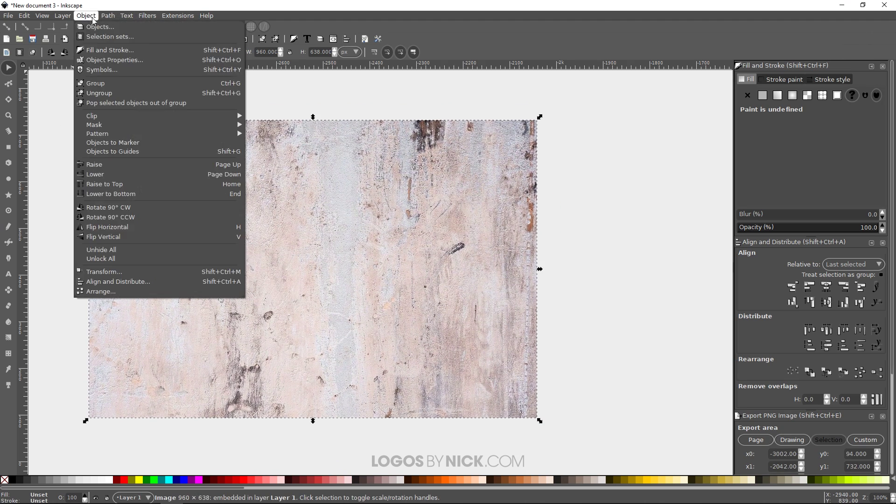
{"action": "left_click", "coordinate": [134, 46]}
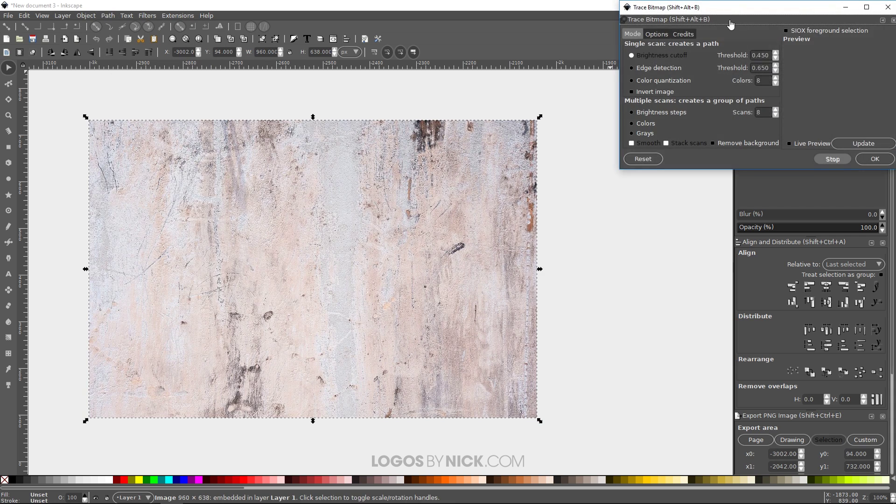
{"action": "mouse_move", "coordinate": [709, 8]}
{"action": "left_mouse_down"}
{"action": "mouse_move", "coordinate": [672, 20]}
{"action": "mouse_move", "coordinate": [539, 107]}
{"action": "left_mouse_up"}
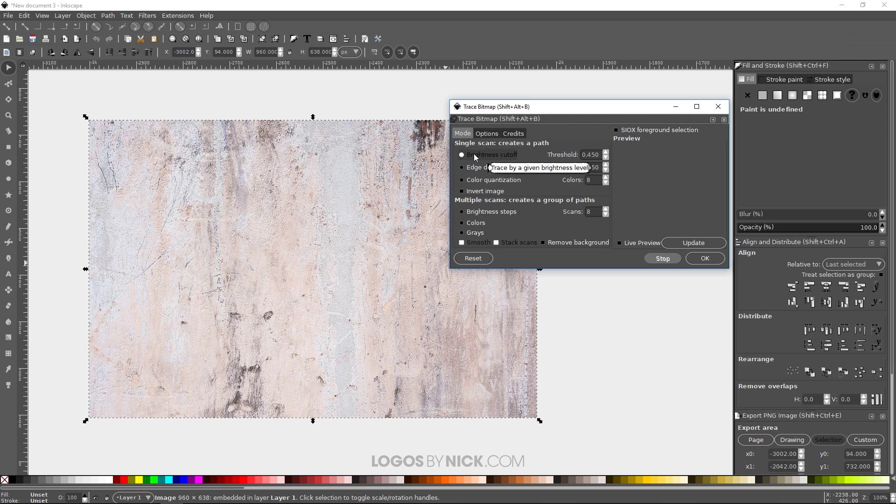
{"action": "left_click", "coordinate": [681, 243]}
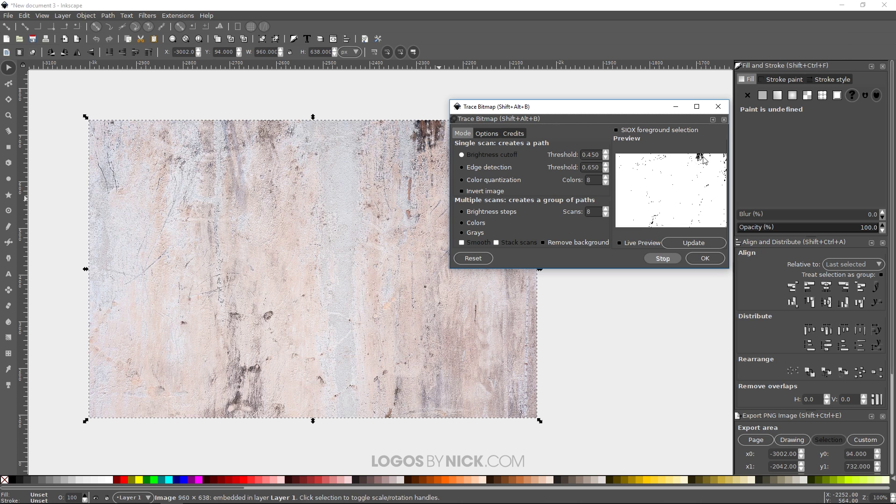
{"action": "left_click", "coordinate": [488, 167]}
{"action": "left_click", "coordinate": [691, 244]}
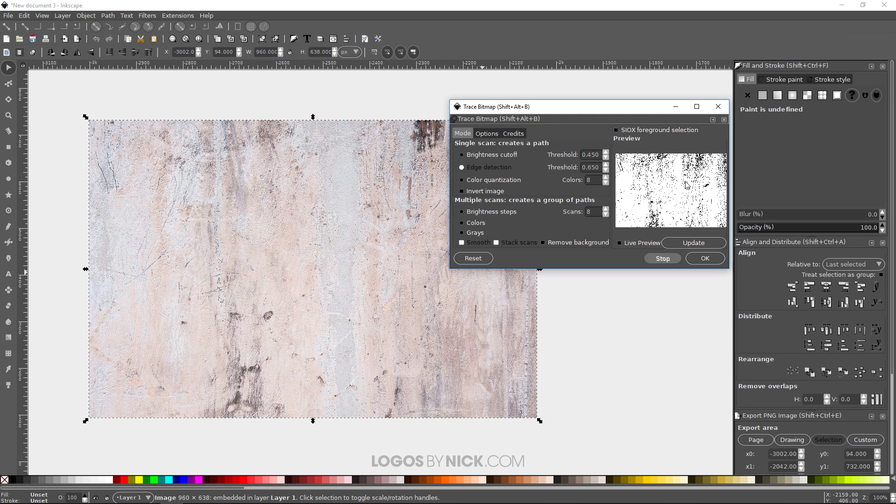
Preview a Color quantization trace of the texture reduced to 2 colours
{"action": "left_click", "coordinate": [494, 183]}
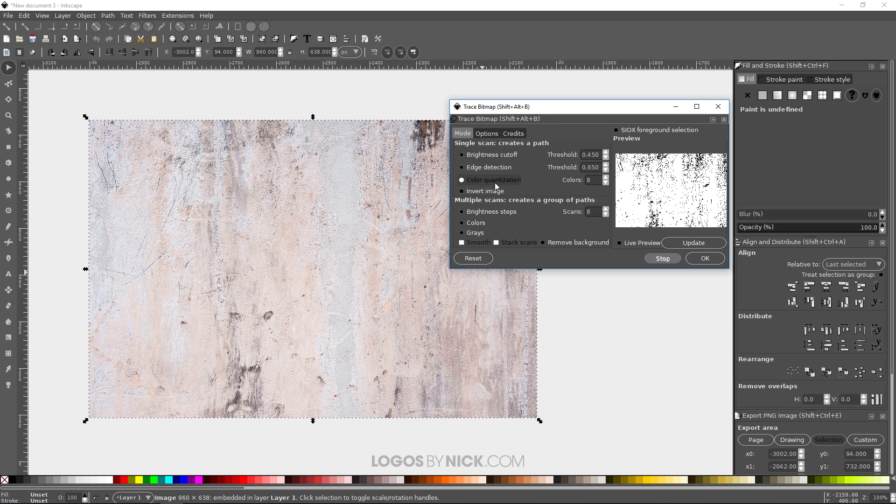
{"action": "left_click", "coordinate": [701, 244]}
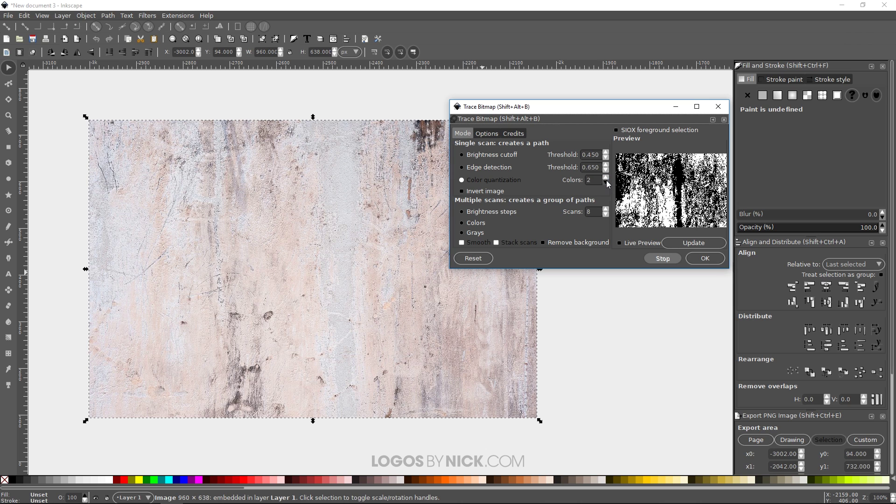
{"action": "left_click", "coordinate": [695, 243]}
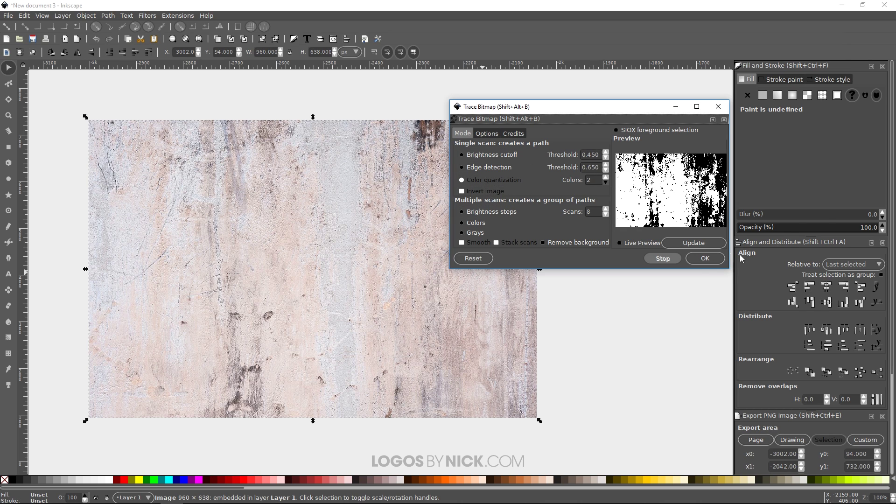
{"action": "left_click", "coordinate": [694, 243]}
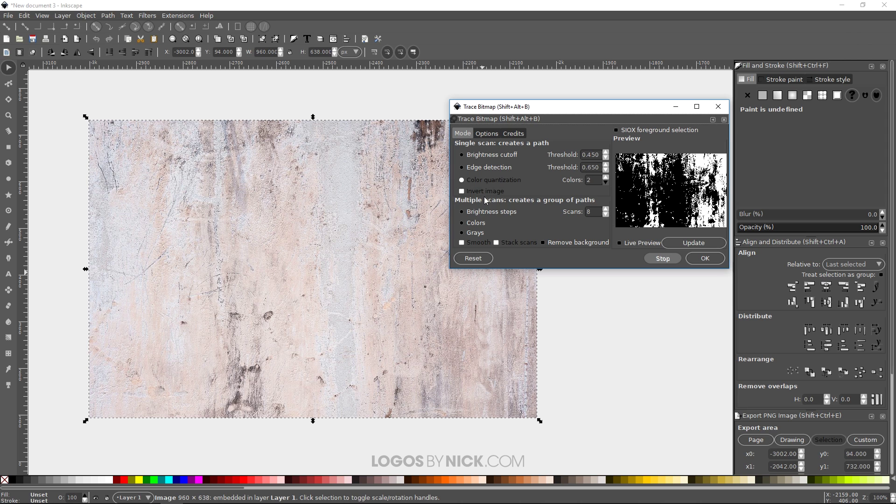
Switch back to Edge detection, update the preview, and run the trace into an 18827-node path
{"action": "left_click", "coordinate": [487, 166]}
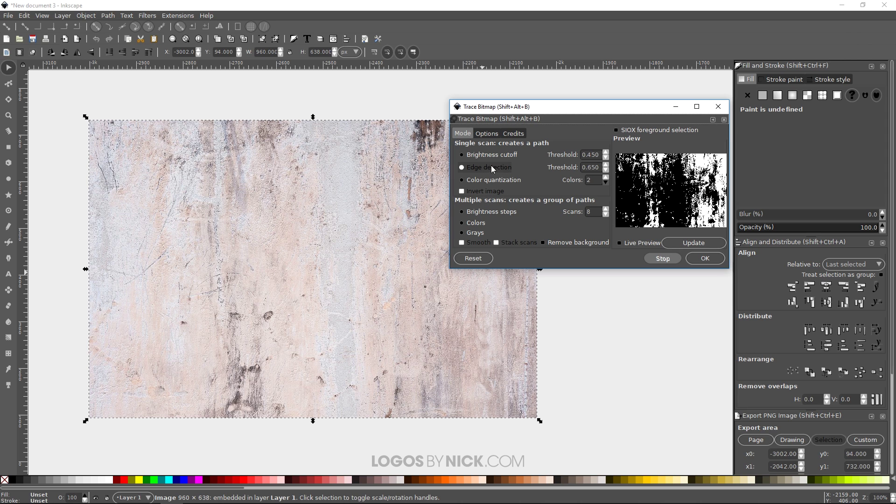
{"action": "left_click", "coordinate": [694, 243]}
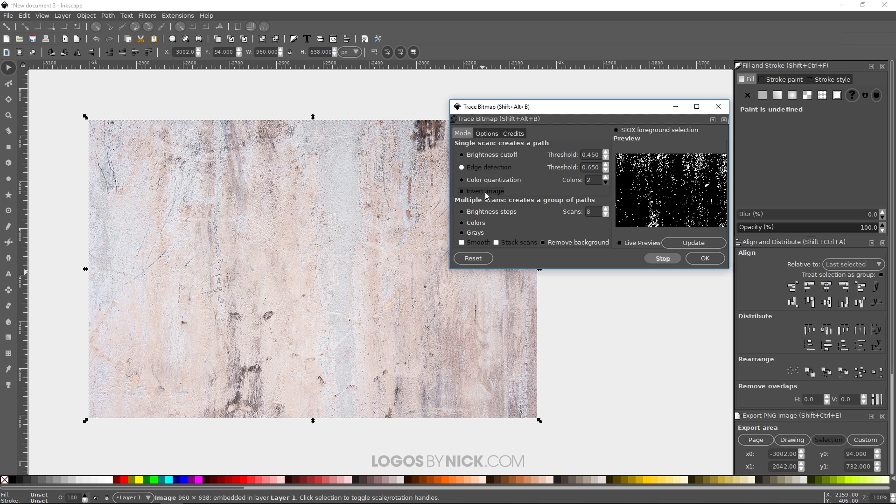
{"action": "left_click", "coordinate": [700, 242]}
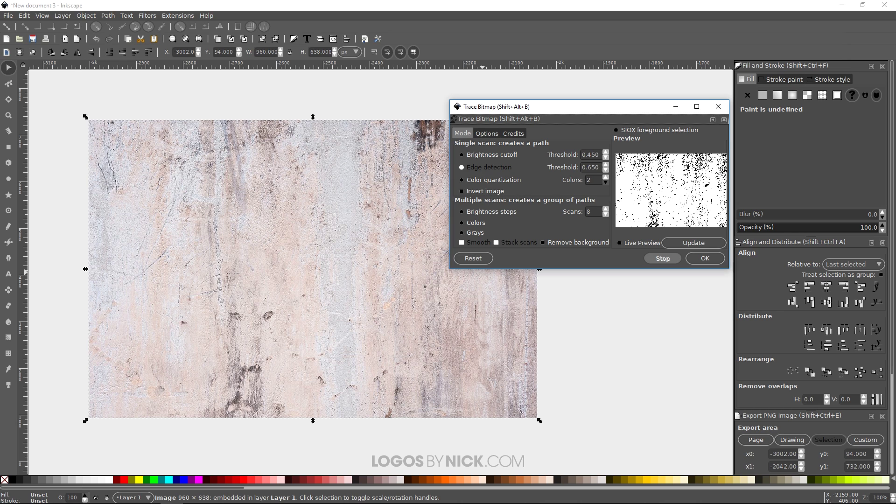
{"action": "left_click", "coordinate": [711, 259]}
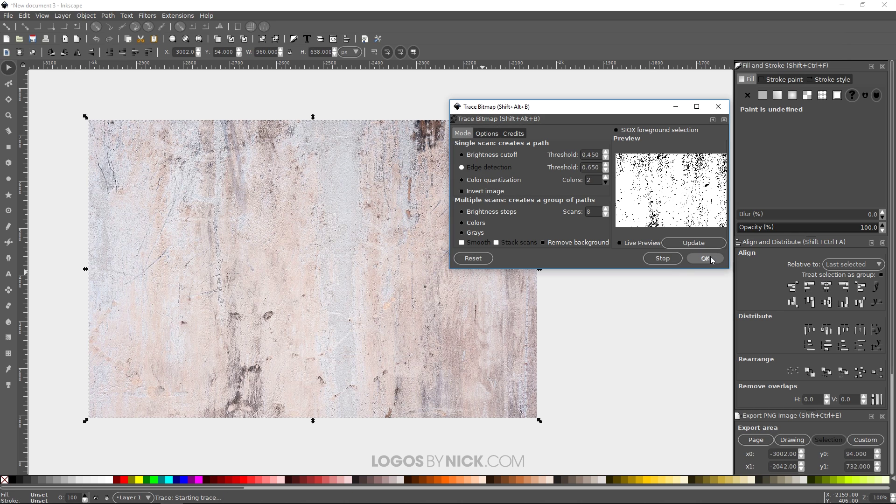
{"action": "left_click", "coordinate": [718, 107]}
Drag the traced grunge path up off the texture photo
{"action": "left_click_drag", "start_coordinate": [502, 250], "coordinate": [516, 257]}
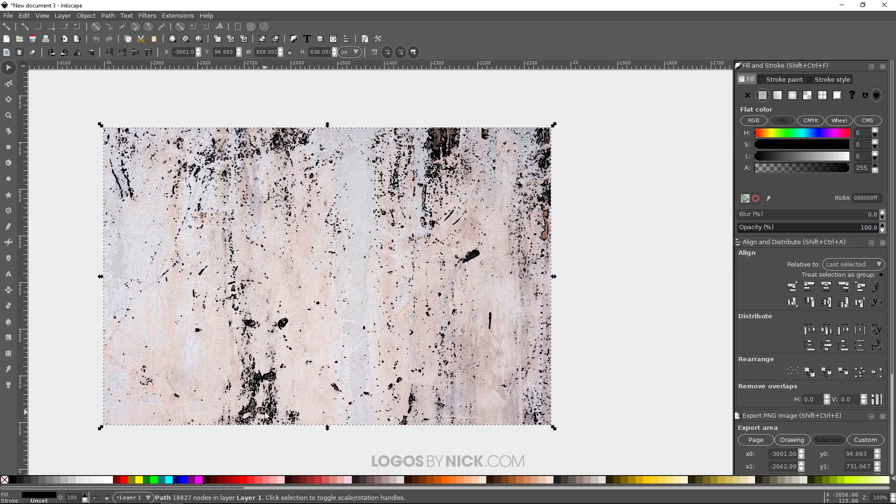
{"action": "mouse_move", "coordinate": [291, 418]}
{"action": "left_mouse_down"}
{"action": "mouse_move", "coordinate": [312, 191]}
{"action": "mouse_move", "coordinate": [301, 163]}
{"action": "left_mouse_up"}
{"action": "left_click_drag", "start_coordinate": [301, 164], "coordinate": [303, 406]}
{"action": "left_click_drag", "start_coordinate": [294, 355], "coordinate": [293, 203]}
{"action": "left_click_drag", "start_coordinate": [293, 203], "coordinate": [314, 345]}
{"action": "scroll", "coordinate": [313, 314], "scroll_direction": "up", "scroll_amount": 4}
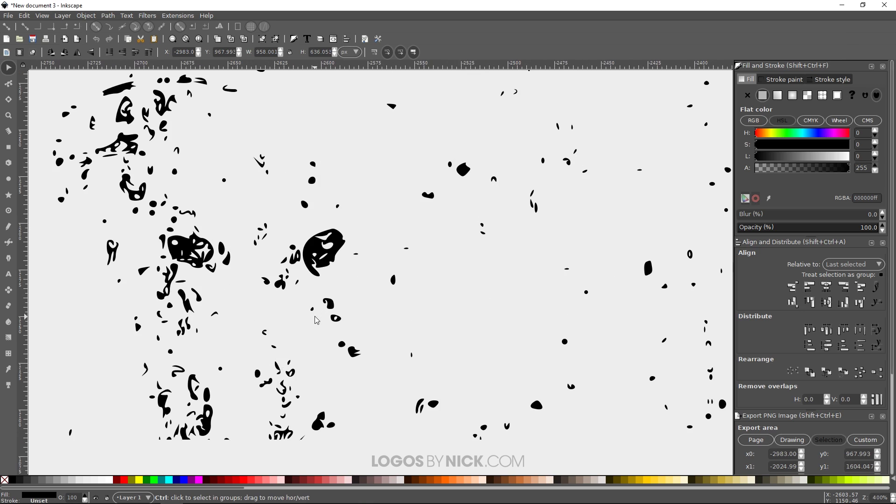
Try teal, green and yellow fills on the traced path, settling on dark gray
{"action": "left_click", "coordinate": [166, 483]}
{"action": "left_click", "coordinate": [154, 479]}
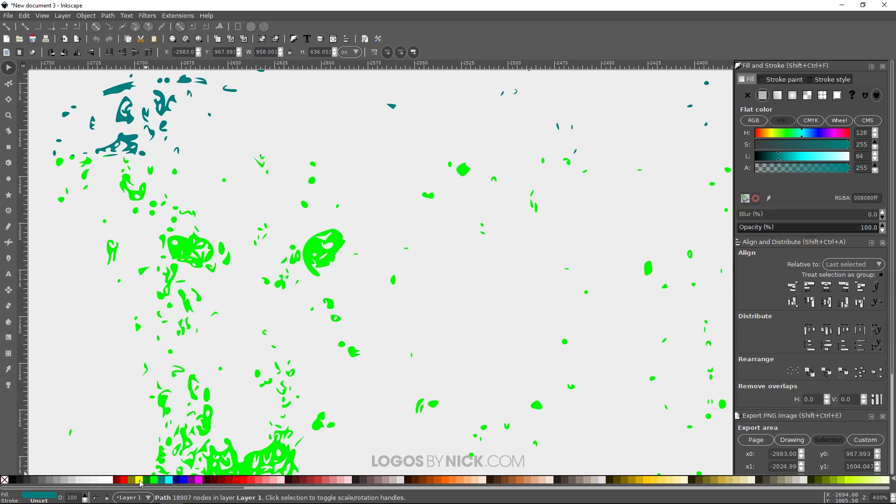
{"action": "left_click", "coordinate": [139, 479]}
{"action": "left_click", "coordinate": [20, 479]}
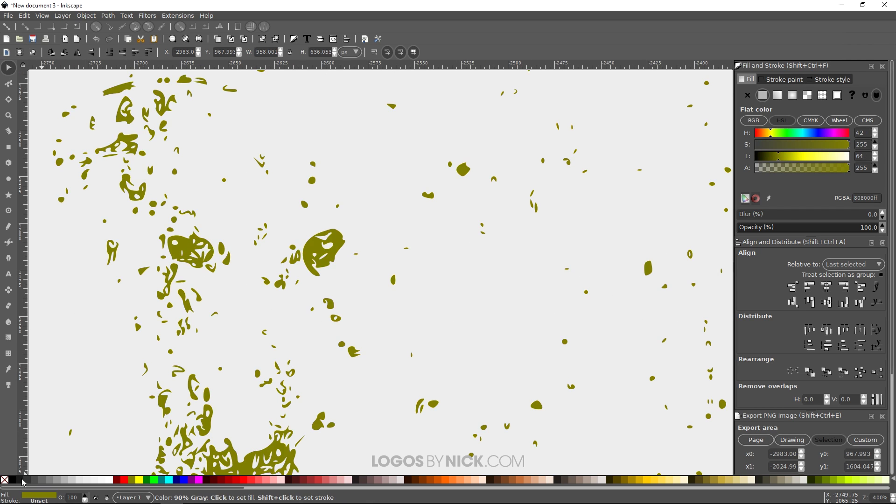
{"action": "scroll", "coordinate": [195, 311], "scroll_direction": "down", "scroll_amount": 4}
Zoom out and place the traced path clear above the texture photo at Y 791.217
{"action": "left_click", "coordinate": [111, 17]}
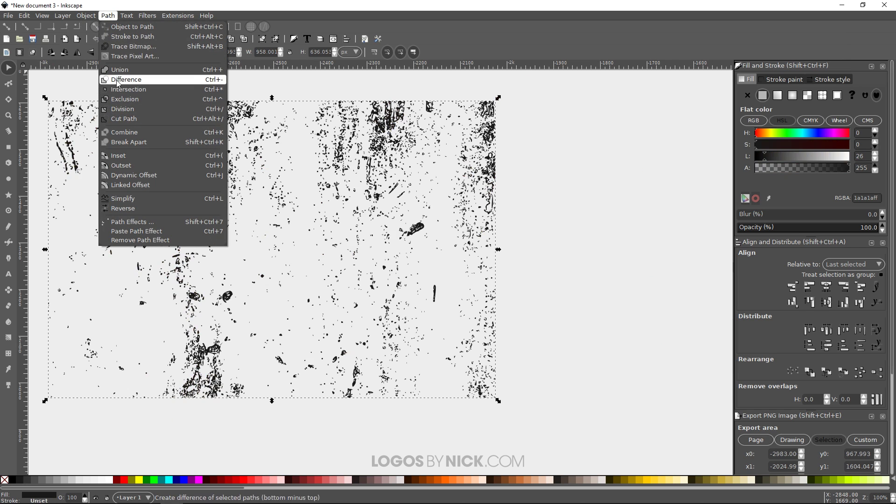
{"action": "left_click", "coordinate": [111, 17]}
{"action": "key", "text": "minus"}
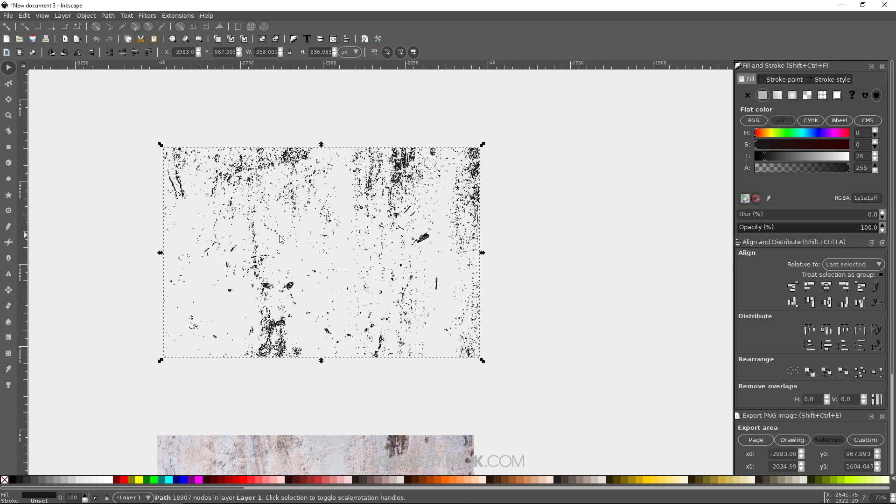
{"action": "left_click_drag", "start_coordinate": [276, 272], "coordinate": [268, 269]}
{"action": "left_click_drag", "start_coordinate": [375, 382], "coordinate": [394, 186]}
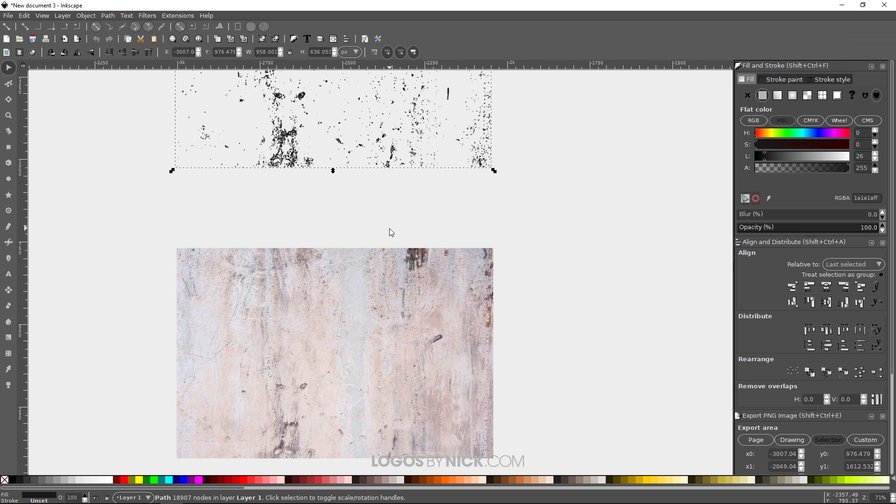
{"action": "scroll", "coordinate": [390, 232], "scroll_direction": "down", "scroll_amount": 4}
{"action": "left_click_drag", "start_coordinate": [379, 86], "coordinate": [377, 146]}
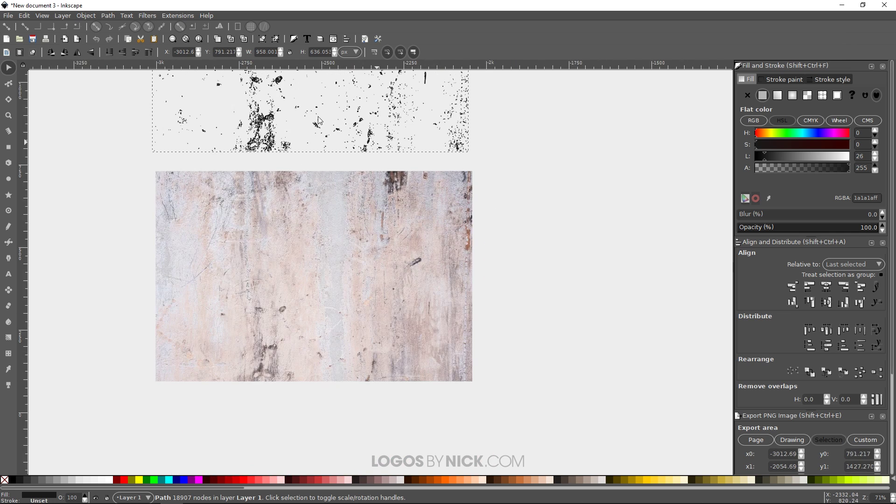
{"action": "left_click_drag", "start_coordinate": [305, 181], "coordinate": [278, 219]}
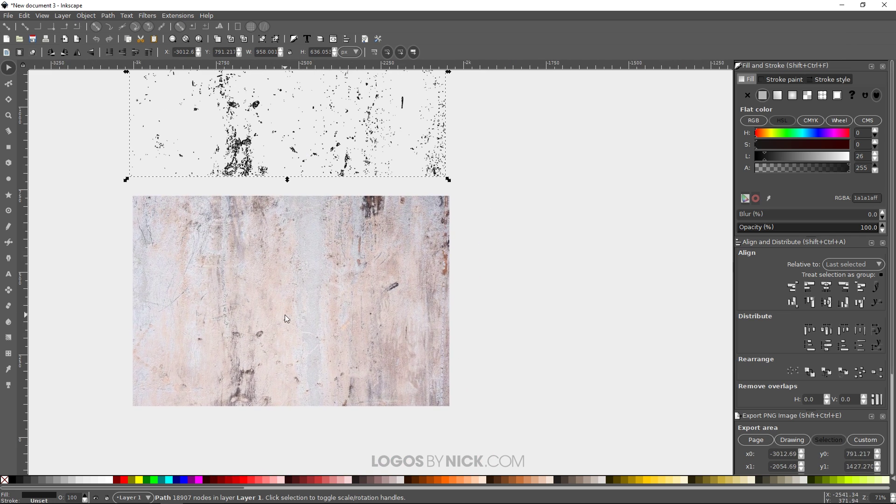
{"action": "scroll", "coordinate": [325, 185], "scroll_direction": "up", "scroll_amount": 5}
{"action": "scroll", "coordinate": [325, 186], "scroll_direction": "right", "scroll_amount": 2}
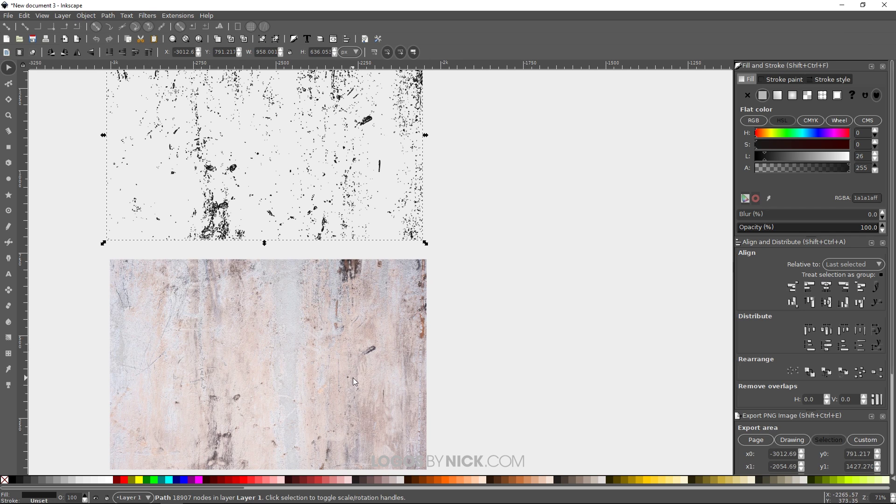
{"action": "scroll", "coordinate": [456, 380], "scroll_direction": "down", "scroll_amount": 4}
{"action": "scroll", "coordinate": [454, 340], "scroll_direction": "left", "scroll_amount": 1}
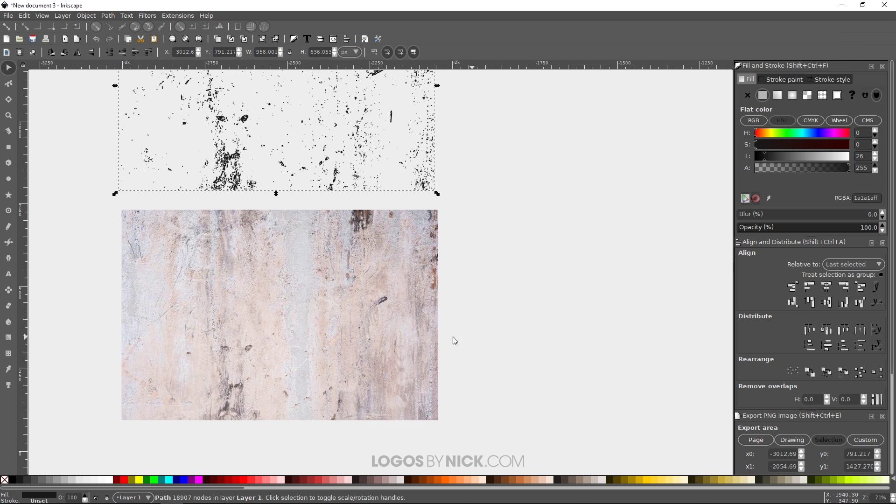
In GIMP, desaturate the pasted wall texture with Colors > Saturation at scale 0.000
{"action": "left_click", "coordinate": [195, 494]}
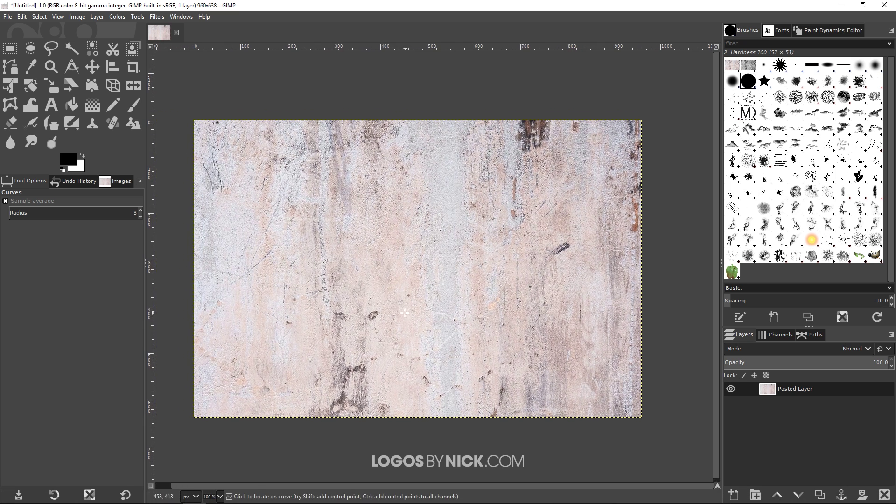
{"action": "left_click", "coordinate": [117, 17]}
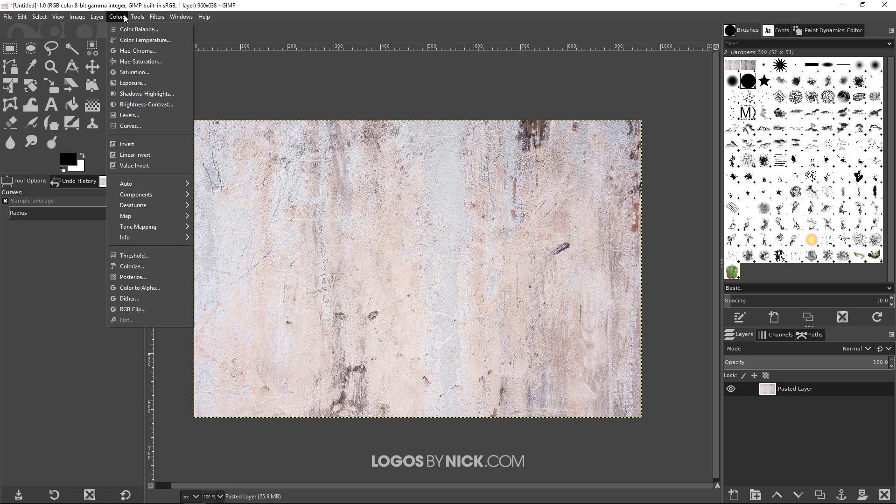
{"action": "left_click", "coordinate": [142, 70]}
{"action": "left_click", "coordinate": [713, 163]}
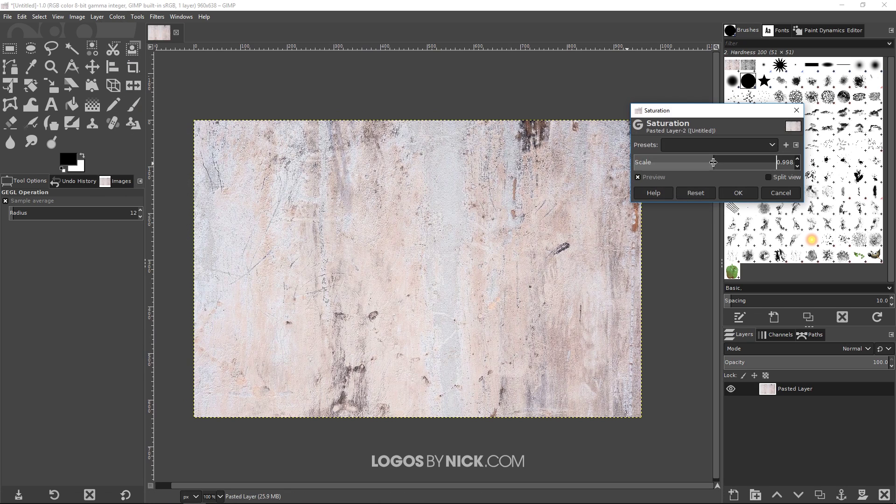
{"action": "left_click_drag", "start_coordinate": [713, 166], "coordinate": [631, 166]}
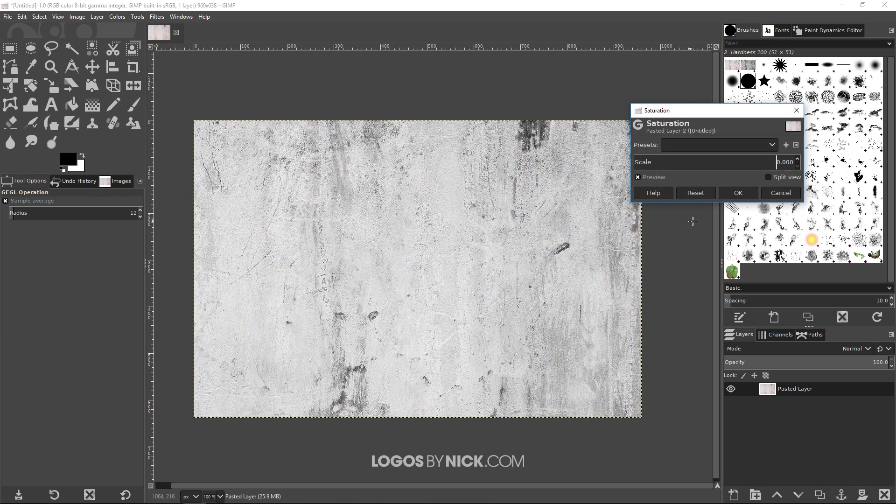
{"action": "left_click", "coordinate": [737, 194]}
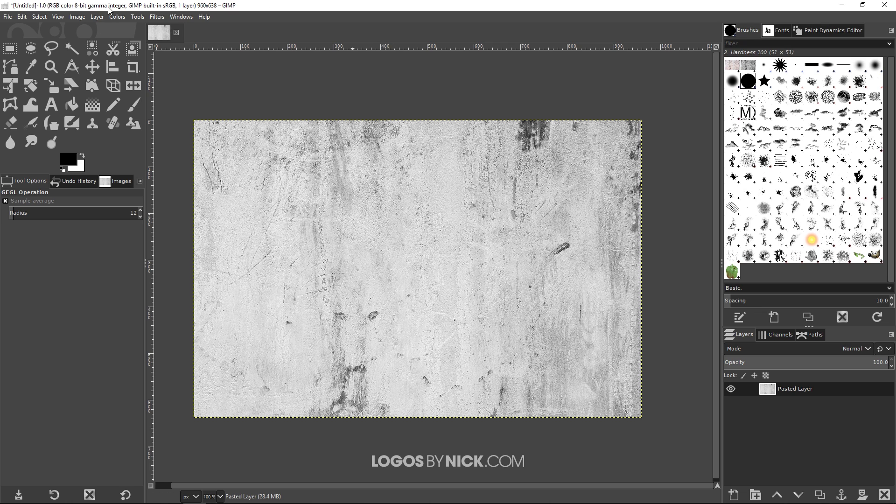
{"action": "left_click", "coordinate": [117, 17]}
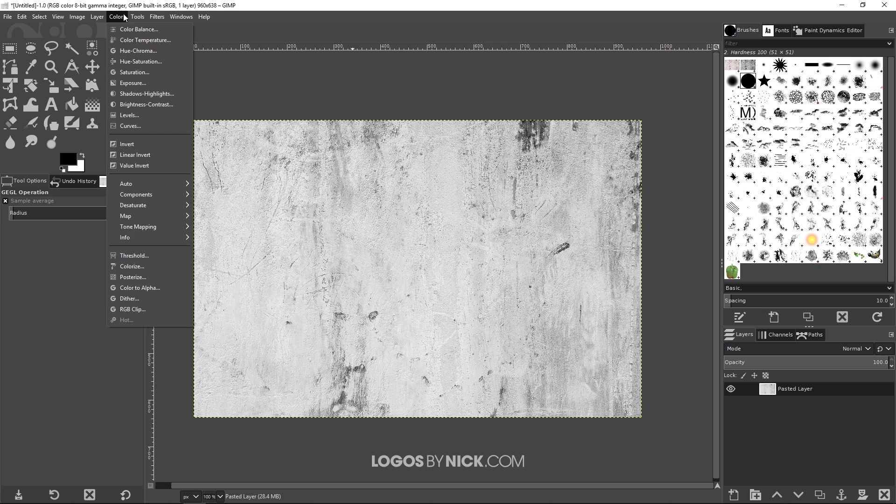
Apply a steep Curves adjustment pushing darks to black and lights to white
{"action": "left_click", "coordinate": [134, 128]}
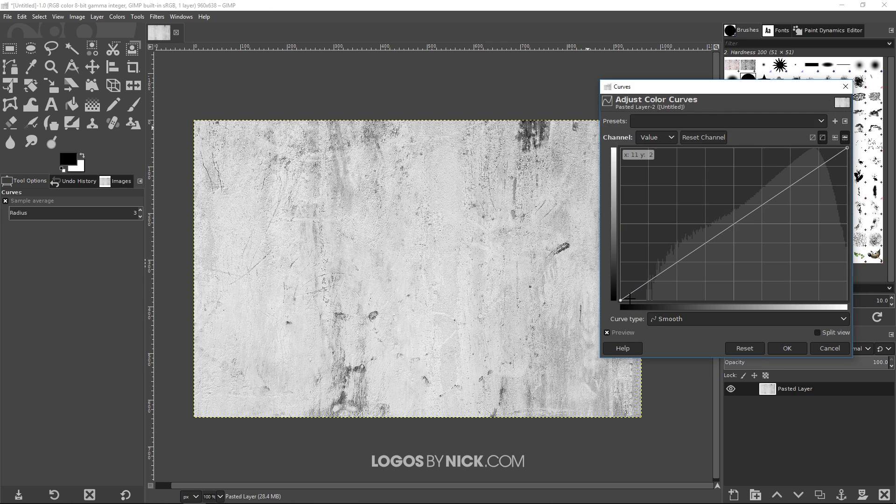
{"action": "left_click_drag", "start_coordinate": [620, 297], "coordinate": [711, 320]}
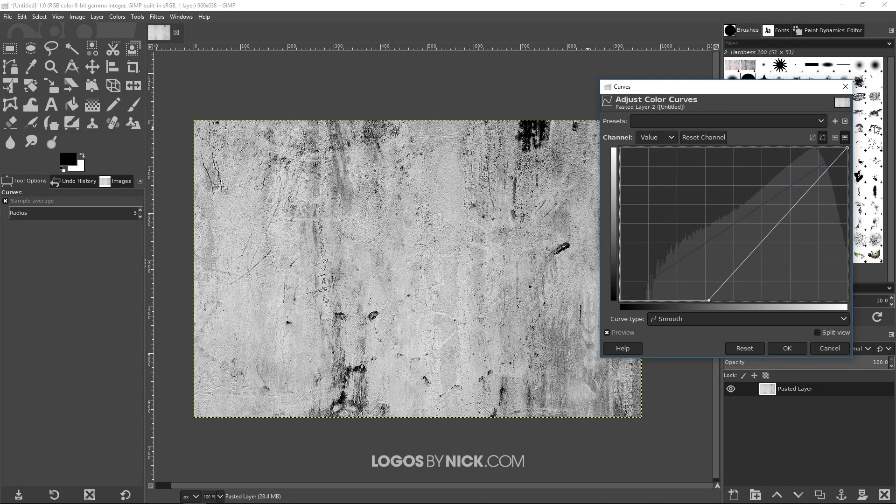
{"action": "left_click_drag", "start_coordinate": [847, 148], "coordinate": [800, 119]}
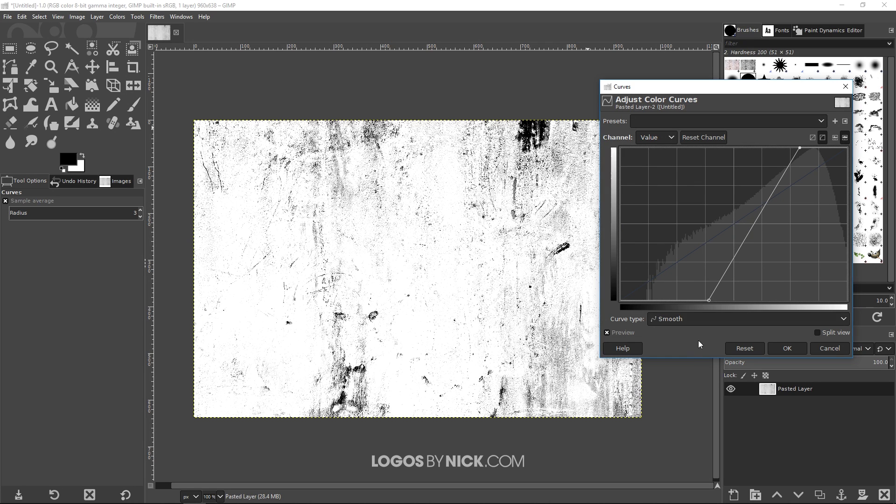
{"action": "left_click_drag", "start_coordinate": [709, 301], "coordinate": [744, 300]}
{"action": "left_click_drag", "start_coordinate": [799, 148], "coordinate": [795, 148]}
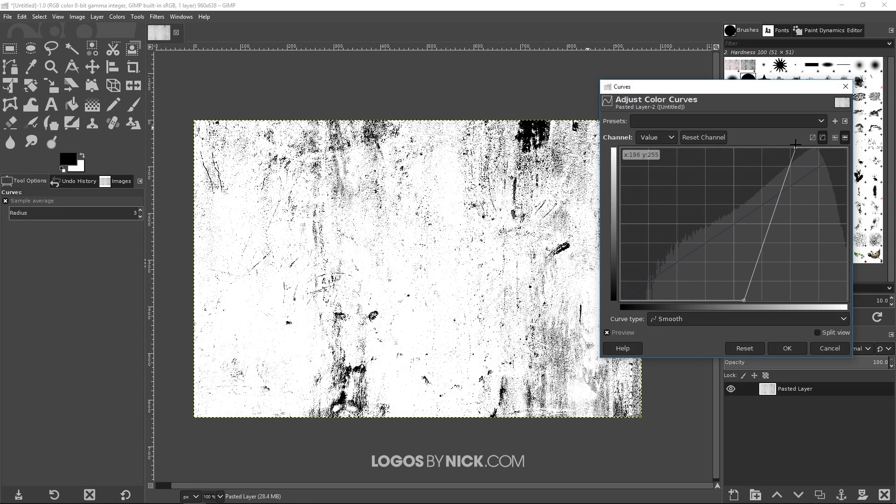
{"action": "left_click", "coordinate": [623, 332]}
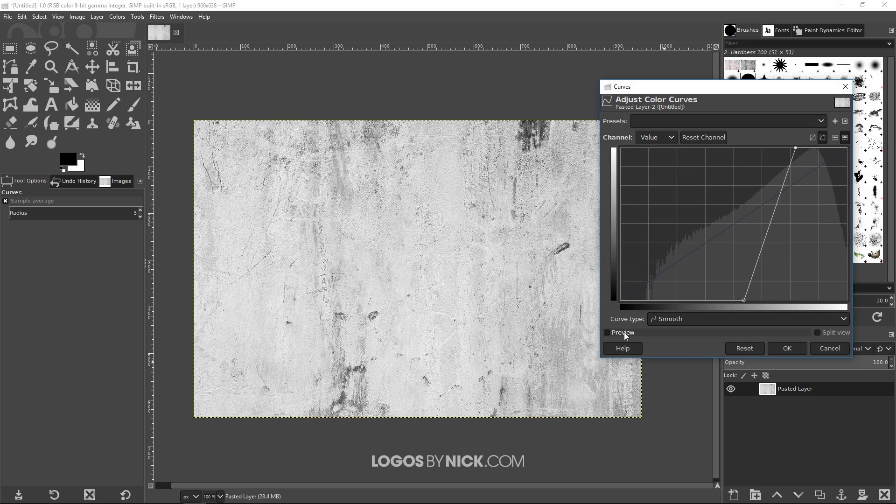
{"action": "left_click", "coordinate": [624, 332]}
{"action": "left_click", "coordinate": [623, 332]}
{"action": "left_click", "coordinate": [622, 331]}
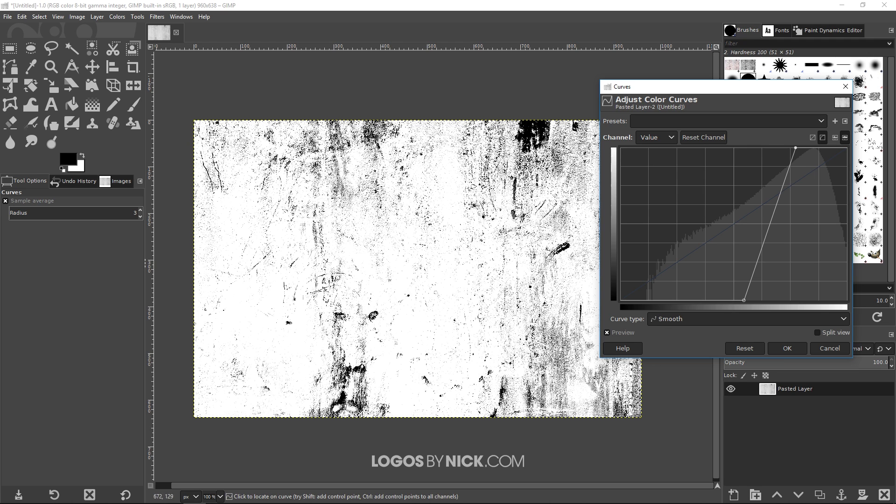
{"action": "left_click", "coordinate": [789, 348]}
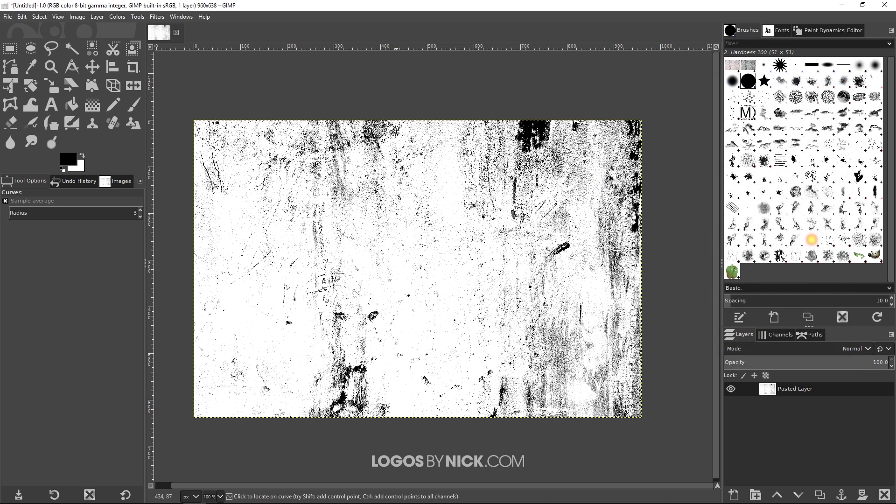
Copy the visible black-and-white image with Edit > Copy Visible and return to Inkscape
{"action": "left_click", "coordinate": [22, 17]}
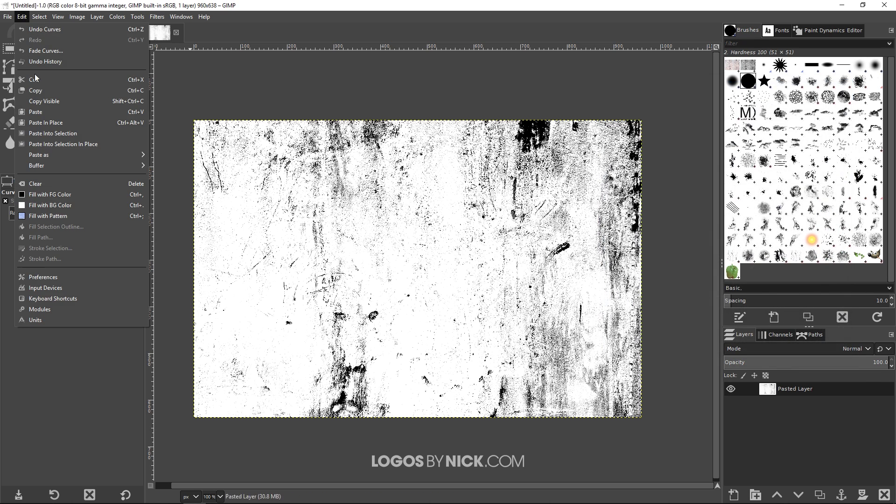
{"action": "left_click", "coordinate": [49, 102]}
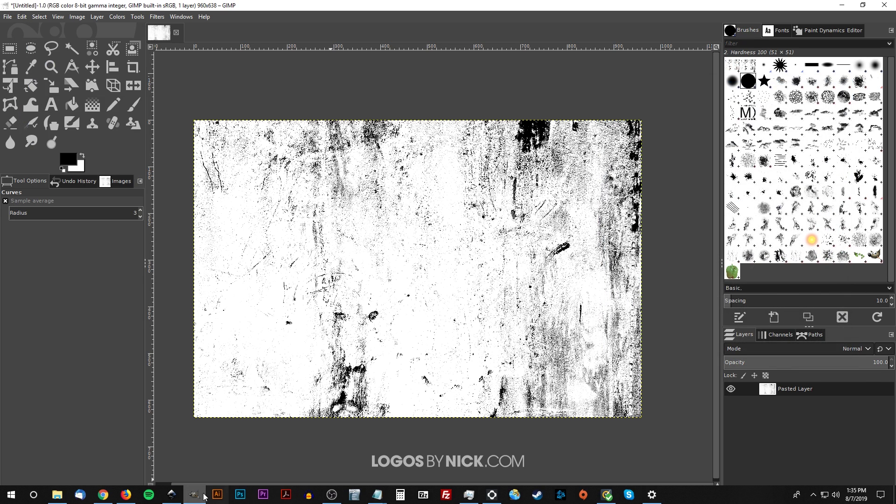
{"action": "left_click", "coordinate": [171, 495]}
Paste the black-and-white grunge image onto an empty spot of the Inkscape canvas
{"action": "left_click_drag", "start_coordinate": [448, 224], "coordinate": [367, 333]}
{"action": "left_click", "coordinate": [667, 157]}
{"action": "right_click", "coordinate": [667, 158]}
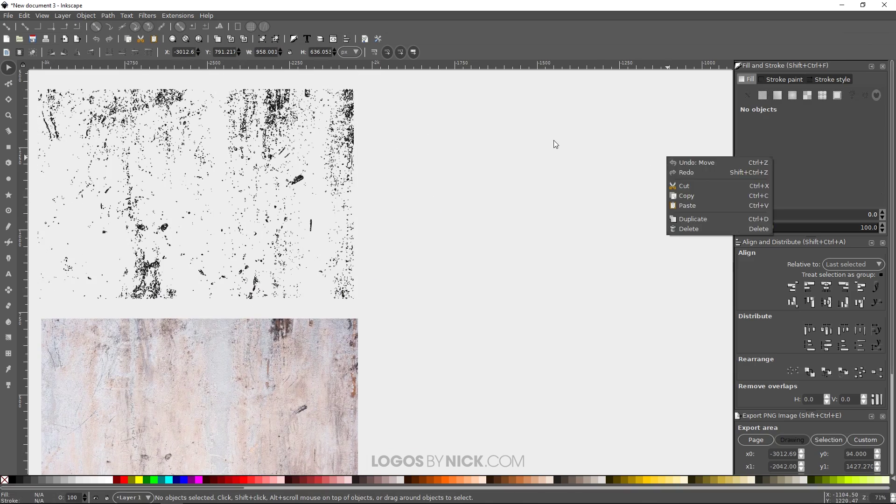
{"action": "left_click", "coordinate": [553, 140]}
{"action": "right_click", "coordinate": [601, 135]}
{"action": "left_click", "coordinate": [625, 183]}
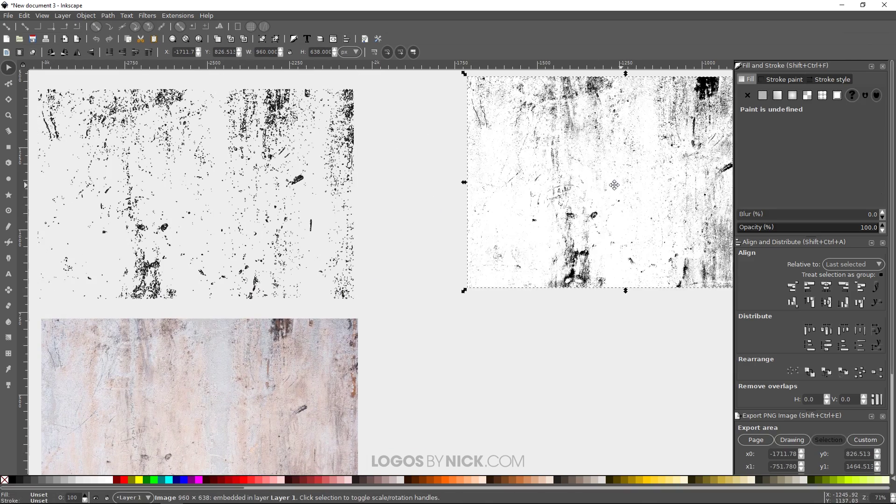
Move the pasted 960 × 638 image into open space at X -2469.79, Y 2413.26
{"action": "left_click_drag", "start_coordinate": [628, 192], "coordinate": [404, 279]}
{"action": "left_click_drag", "start_coordinate": [434, 224], "coordinate": [475, 359]}
{"action": "left_click_drag", "start_coordinate": [469, 373], "coordinate": [332, 28]}
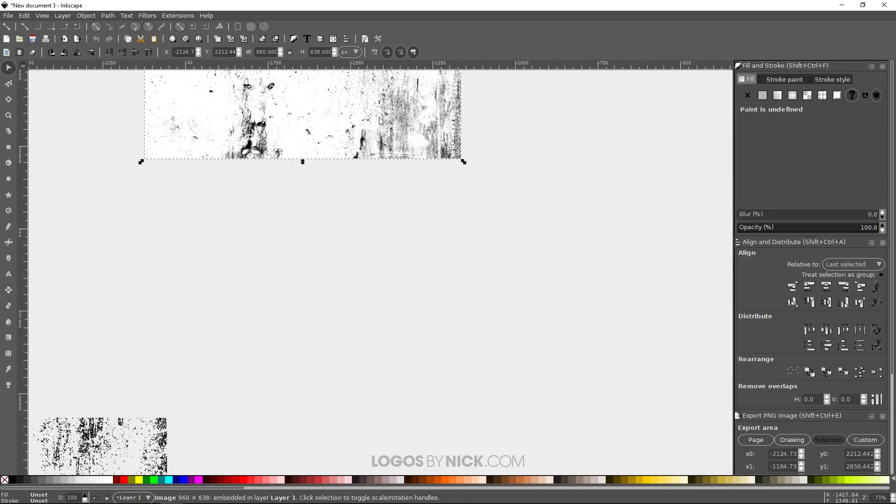
{"action": "left_click_drag", "start_coordinate": [378, 121], "coordinate": [422, 368]}
{"action": "left_click_drag", "start_coordinate": [372, 302], "coordinate": [258, 235]}
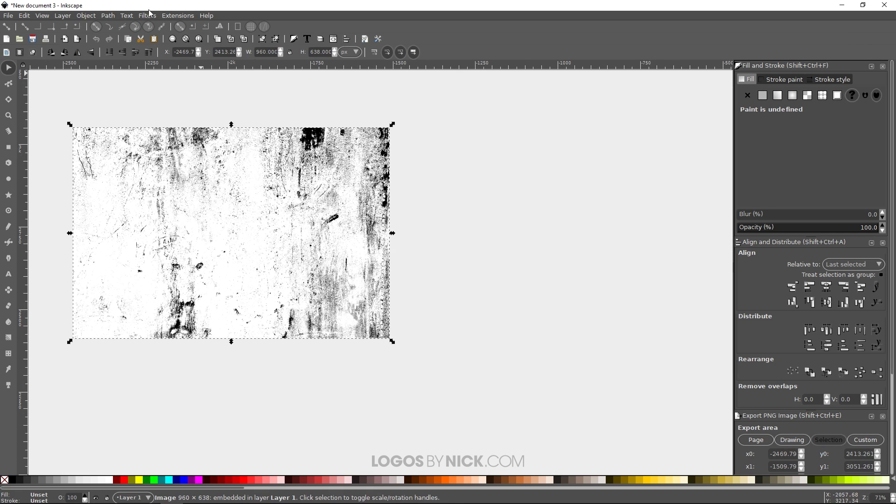
{"action": "left_click", "coordinate": [109, 16]}
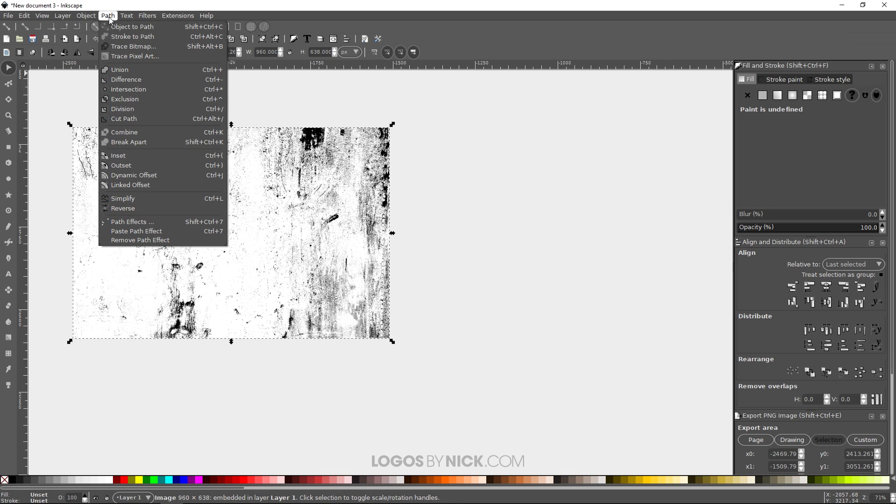
Trace the black-and-white image with Edge detection, producing a 32940-node path
{"action": "left_click", "coordinate": [125, 47]}
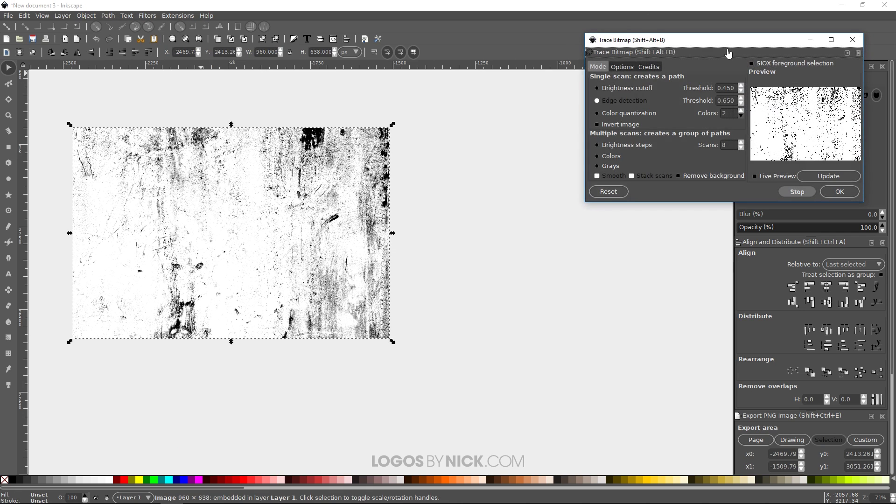
{"action": "mouse_move", "coordinate": [728, 53]}
{"action": "left_mouse_down"}
{"action": "mouse_move", "coordinate": [658, 80]}
{"action": "mouse_move", "coordinate": [650, 104]}
{"action": "left_mouse_up"}
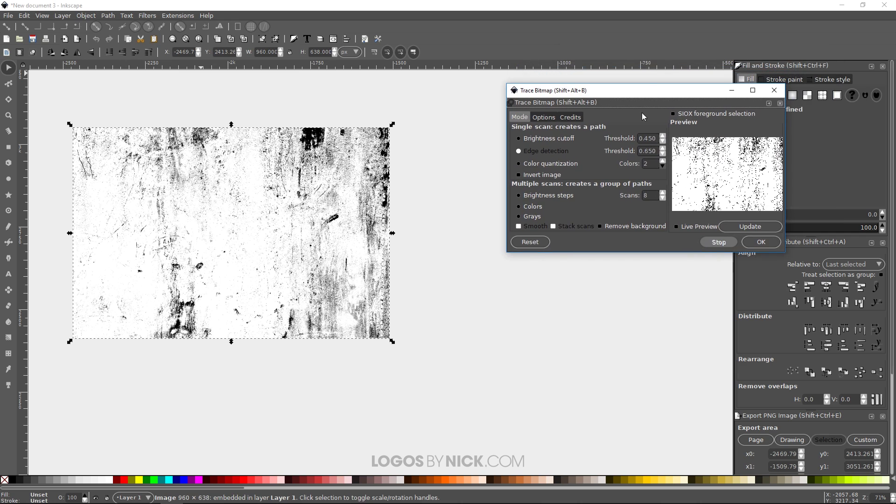
{"action": "left_click", "coordinate": [536, 141]}
{"action": "left_click", "coordinate": [750, 226]}
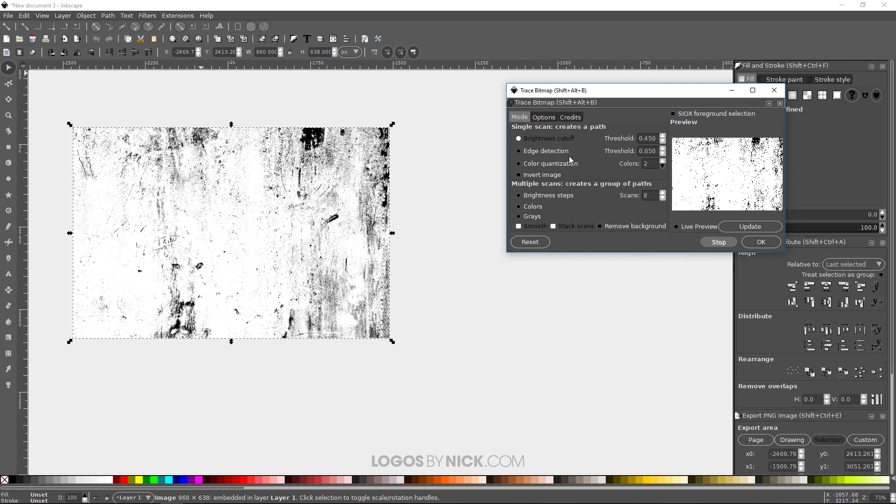
{"action": "left_click", "coordinate": [560, 151]}
{"action": "left_click", "coordinate": [749, 227]}
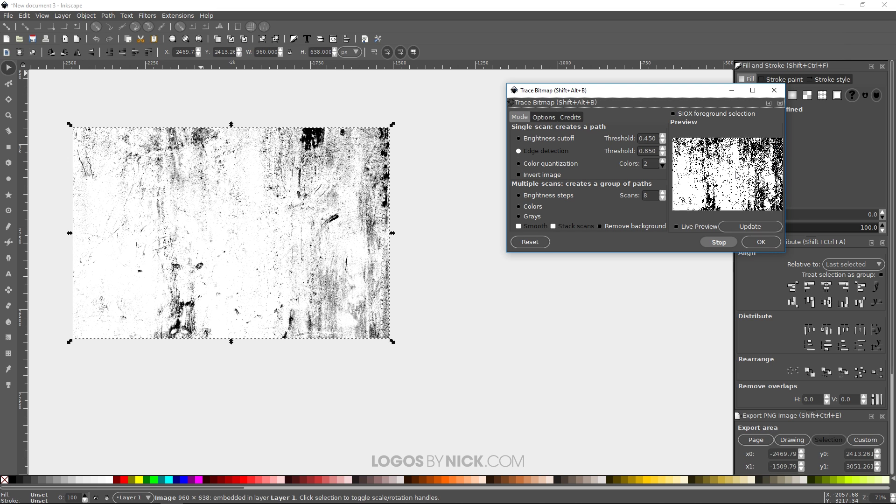
{"action": "left_click", "coordinate": [758, 245]}
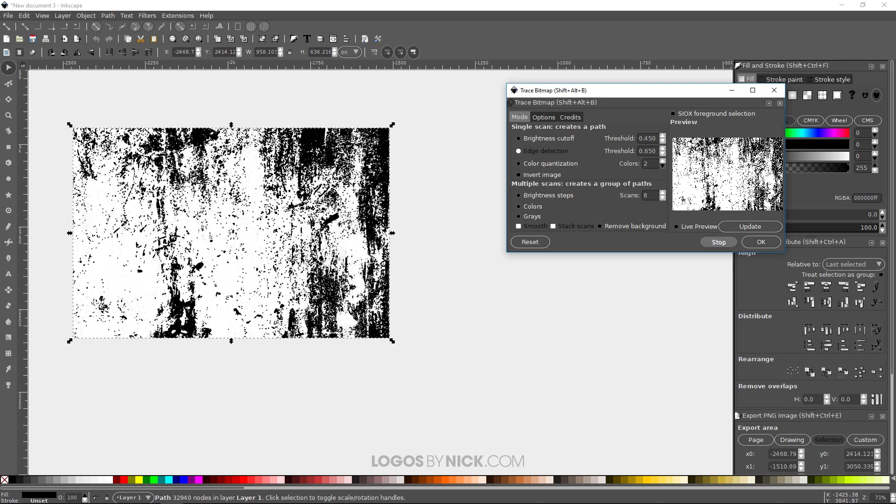
Move the edge-detection trace aside, delete it, and reselect the original grunge image
{"action": "mouse_move", "coordinate": [301, 152]}
{"action": "left_mouse_down"}
{"action": "mouse_move", "coordinate": [462, 297]}
{"action": "mouse_move", "coordinate": [483, 303]}
{"action": "mouse_move", "coordinate": [444, 222]}
{"action": "left_mouse_up"}
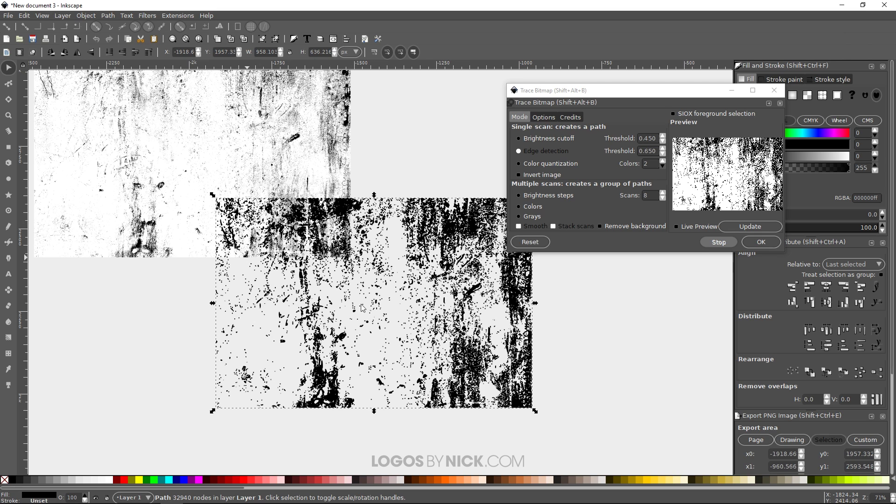
{"action": "left_click_drag", "start_coordinate": [363, 307], "coordinate": [453, 337]}
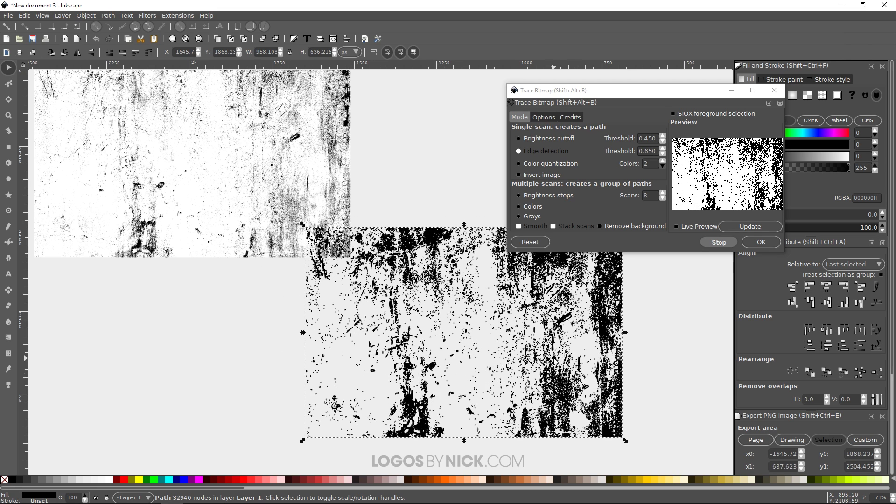
{"action": "scroll", "coordinate": [553, 359], "scroll_direction": "up", "scroll_amount": 2}
{"action": "scroll", "coordinate": [550, 348], "scroll_direction": "up", "scroll_amount": 1}
{"action": "left_click_drag", "start_coordinate": [541, 355], "coordinate": [524, 331]}
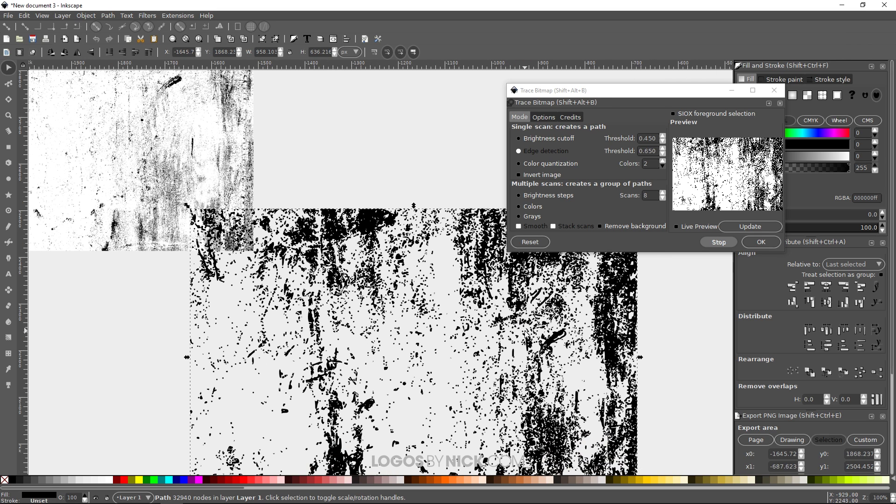
{"action": "key", "text": "Delete"}
{"action": "left_click_drag", "start_coordinate": [259, 205], "coordinate": [436, 344]}
{"action": "left_click", "coordinate": [242, 185]}
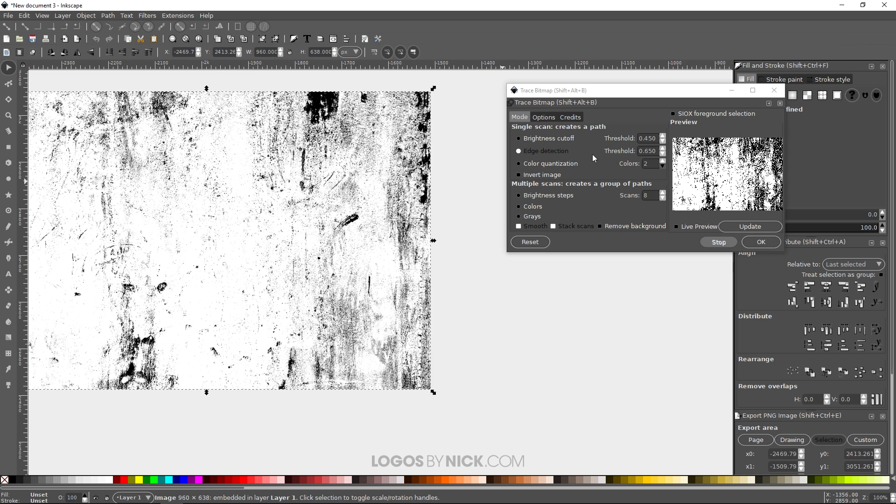
Trace with Brightness cutoff at threshold 0.450 and move the 13446-node path below the image
{"action": "left_click", "coordinate": [547, 139]}
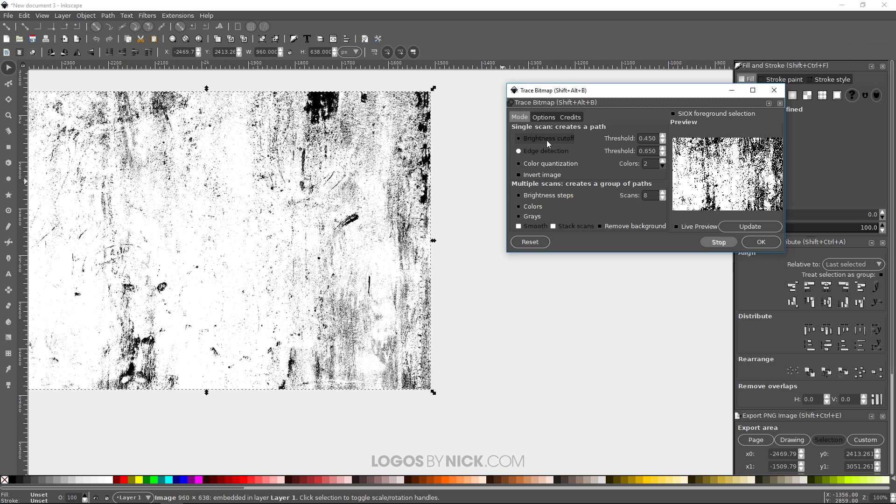
{"action": "left_click", "coordinate": [744, 227]}
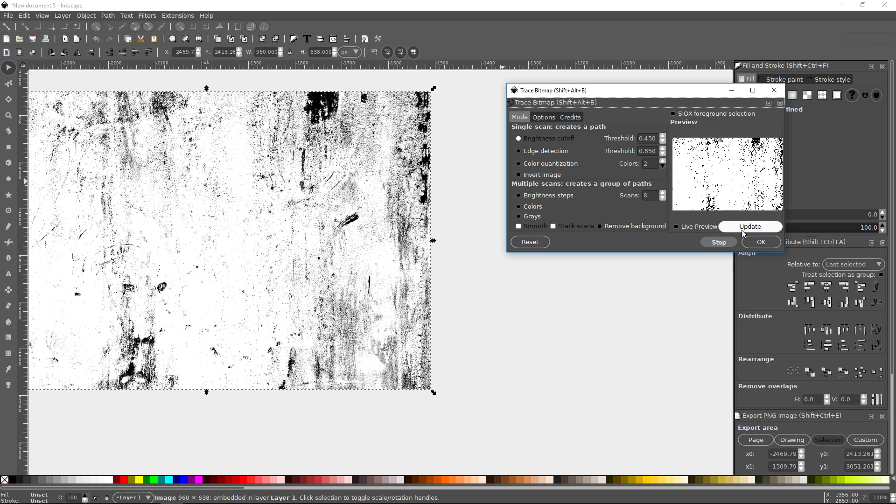
{"action": "left_click", "coordinate": [763, 243]}
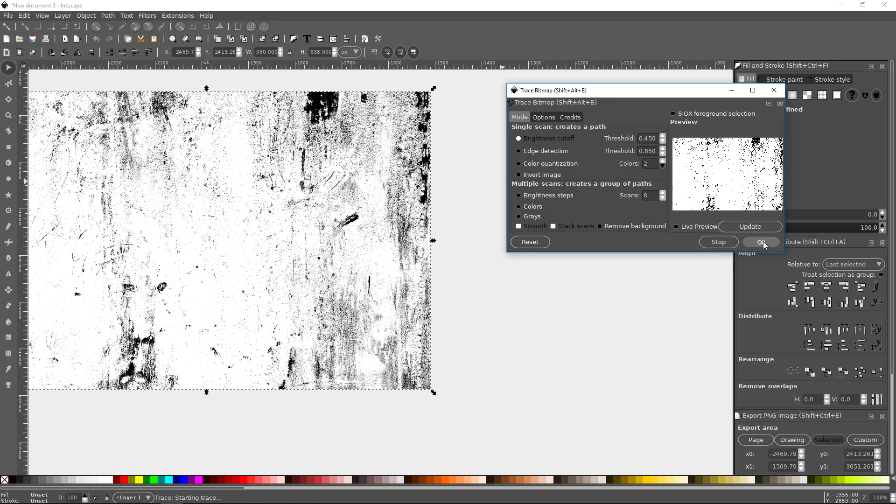
{"action": "left_click", "coordinate": [770, 90]}
{"action": "mouse_move", "coordinate": [323, 149]}
{"action": "left_mouse_down"}
{"action": "mouse_move", "coordinate": [434, 263]}
{"action": "mouse_move", "coordinate": [446, 32]}
{"action": "mouse_move", "coordinate": [460, 263]}
{"action": "left_mouse_up"}
{"action": "left_click_drag", "start_coordinate": [468, 131], "coordinate": [446, 185]}
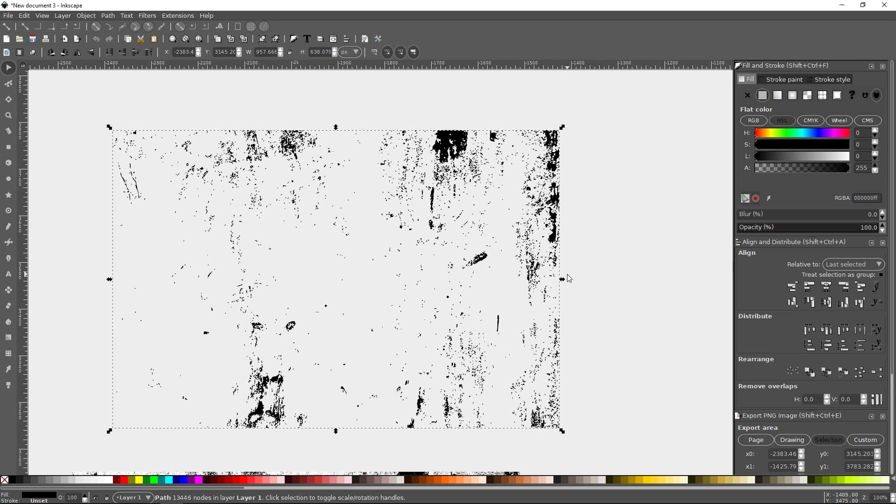
Scale the traced texture down proportionally and move it to the left
{"action": "left_click_drag", "start_coordinate": [568, 279], "coordinate": [469, 278]}
{"action": "left_click_drag", "start_coordinate": [405, 228], "coordinate": [320, 237]}
{"action": "left_click", "coordinate": [70, 219]}
Draw a 20-pointed star beside the texture with 1a1a1a fill and no stroke
{"action": "left_click", "coordinate": [9, 195]}
{"action": "mouse_move", "coordinate": [468, 231]}
{"action": "left_mouse_down"}
{"action": "mouse_move", "coordinate": [536, 271]}
{"action": "mouse_move", "coordinate": [516, 259]}
{"action": "mouse_move", "coordinate": [522, 250]}
{"action": "mouse_move", "coordinate": [443, 261]}
{"action": "left_mouse_up"}
{"action": "left_click", "coordinate": [4, 480], "text": "shift"}
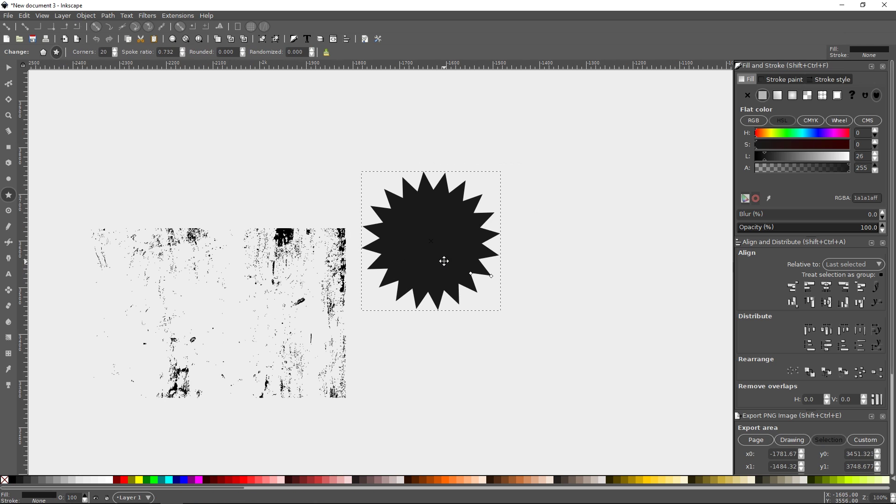
{"action": "left_click", "coordinate": [9, 67]}
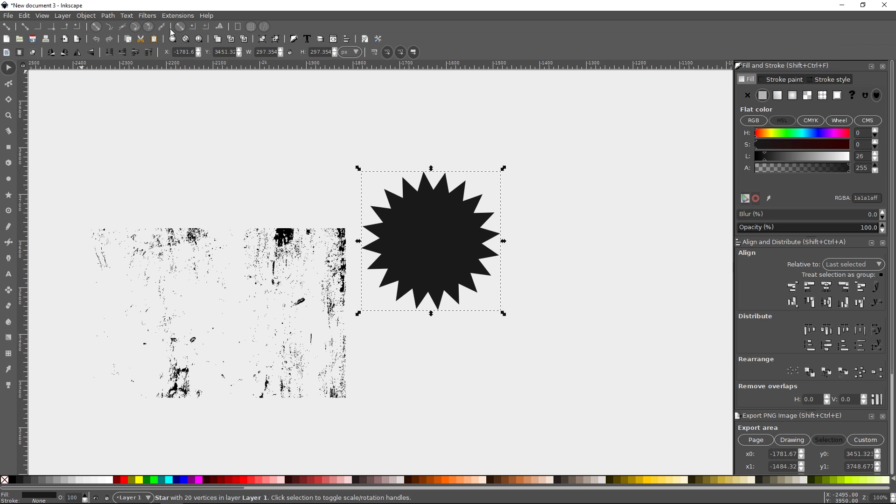
{"action": "left_click", "coordinate": [108, 15]}
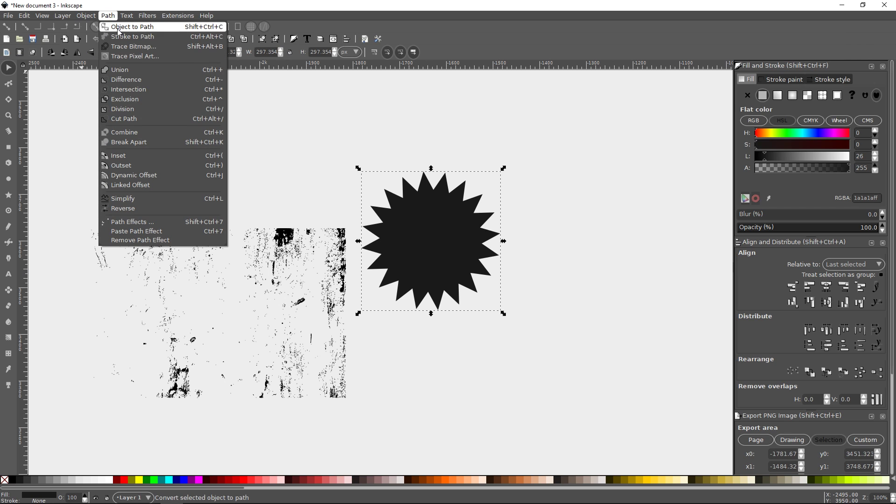
Convert the star to a path, then move the grunge texture onto it and raise it to the top
{"action": "left_click", "coordinate": [117, 29]}
{"action": "left_click_drag", "start_coordinate": [440, 242], "coordinate": [451, 228]}
{"action": "left_click_drag", "start_coordinate": [312, 264], "coordinate": [510, 191]}
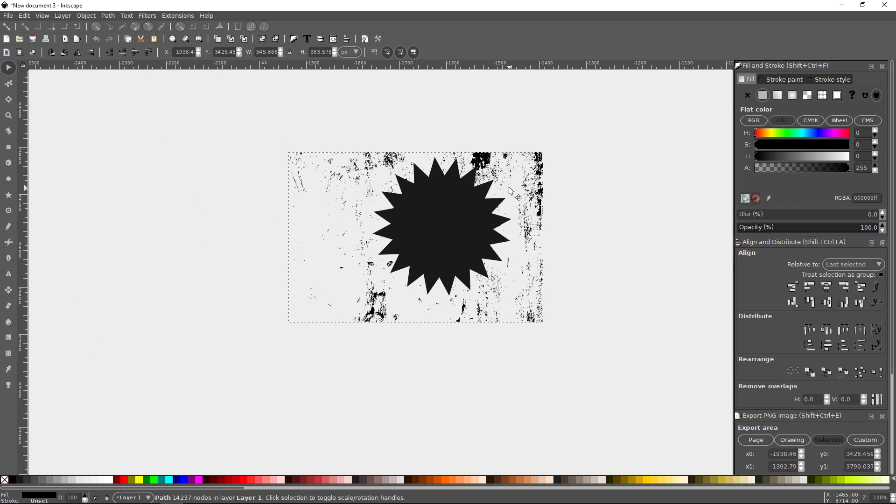
{"action": "left_click", "coordinate": [154, 53]}
Fill the texture white, fit it over the star at 471.666 × 314.248 px, and select both objects
{"action": "left_click", "coordinate": [111, 480]}
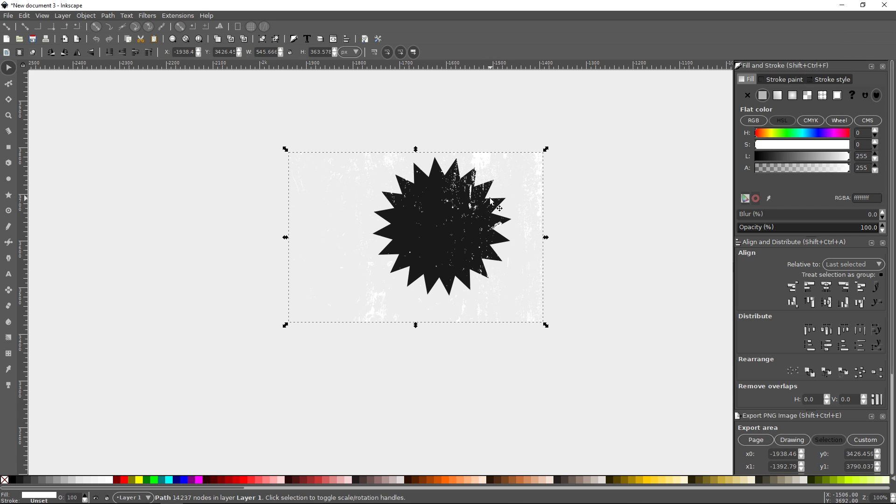
{"action": "left_click_drag", "start_coordinate": [478, 194], "coordinate": [519, 186]}
{"action": "left_click_drag", "start_coordinate": [577, 225], "coordinate": [511, 223]}
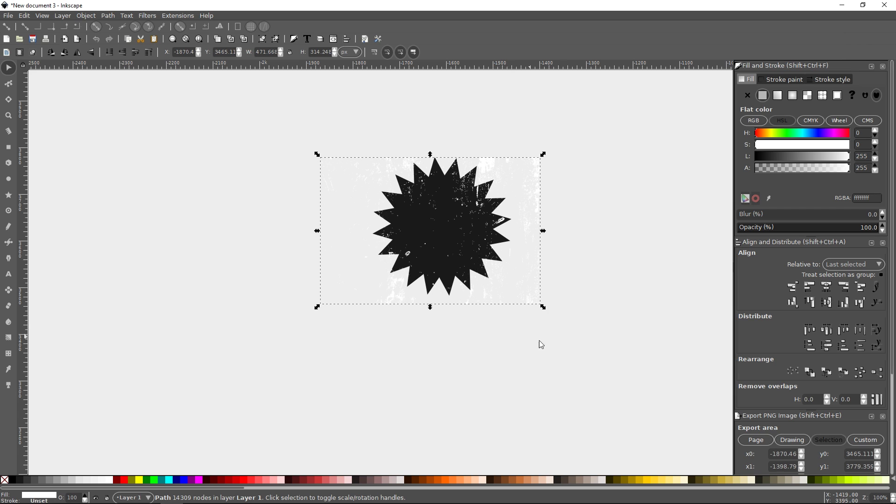
{"action": "left_click_drag", "start_coordinate": [655, 392], "coordinate": [214, 90]}
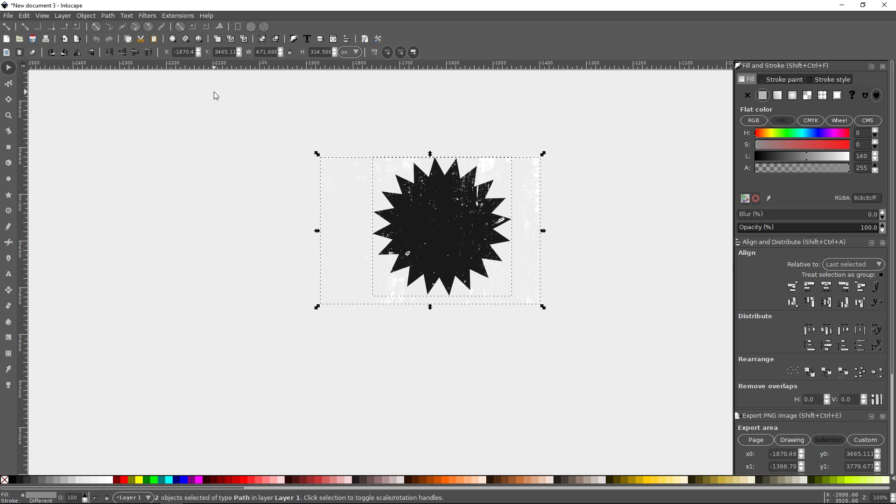
Apply Path > Difference to cut the texture from the star, giving one 2732-node distressed path, then deselect it
{"action": "left_click", "coordinate": [108, 16]}
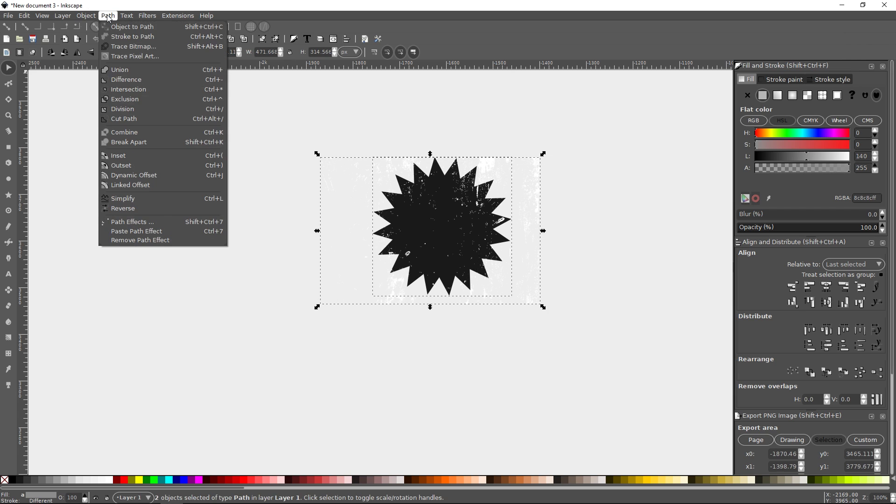
{"action": "left_click", "coordinate": [132, 83]}
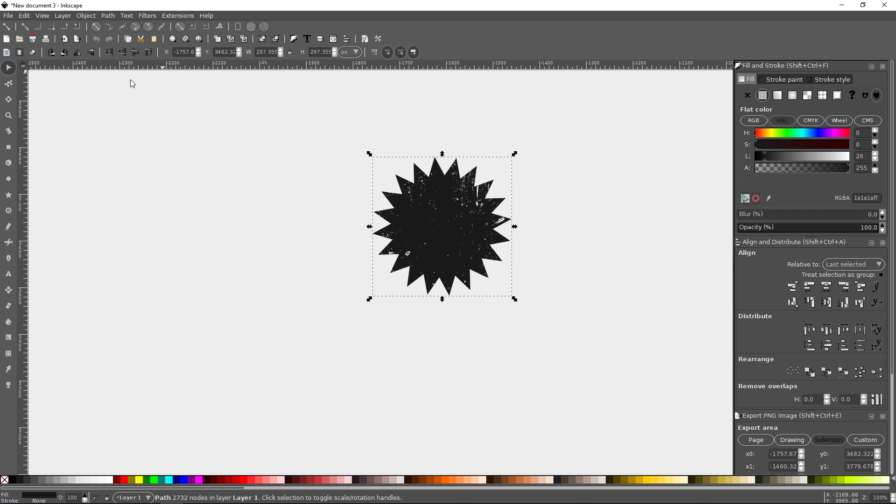
{"action": "left_click_drag", "start_coordinate": [520, 244], "coordinate": [496, 266]}
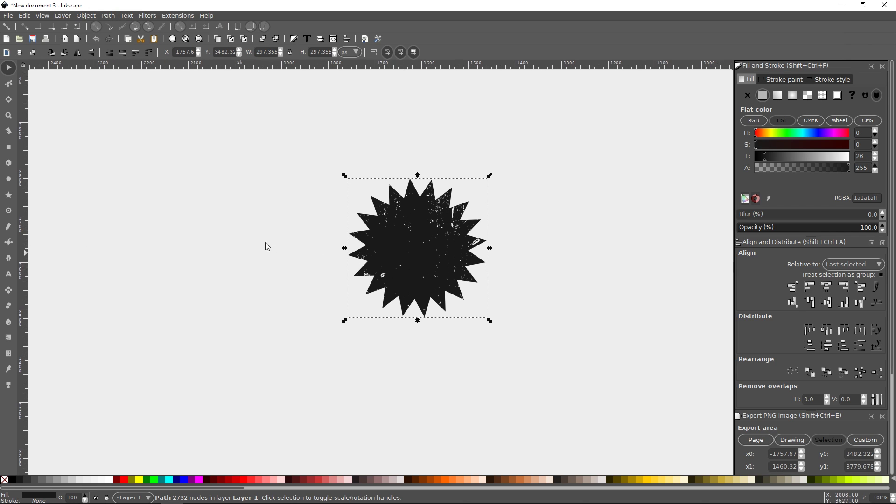
{"action": "left_click", "coordinate": [642, 307]}
{"action": "scroll", "coordinate": [457, 231], "scroll_direction": "up", "scroll_amount": 3}
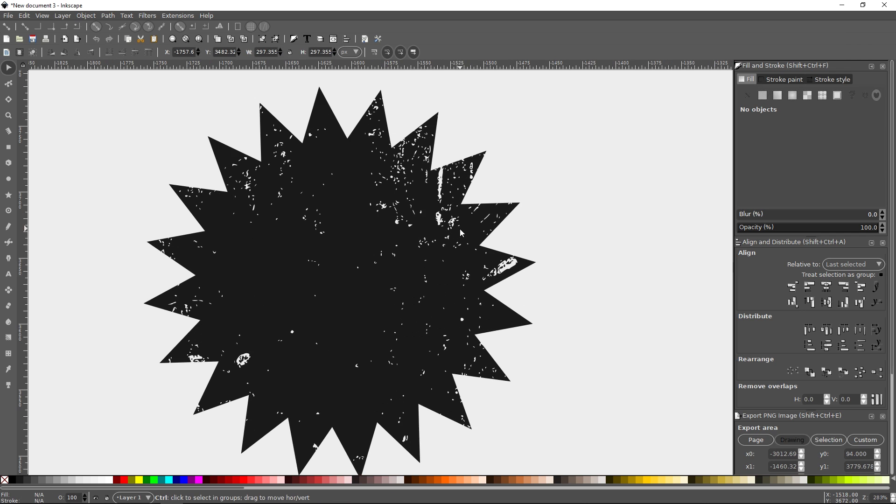
Fill the starburst red (ff0000ff) after briefly trying olive and green fills
{"action": "left_click_drag", "start_coordinate": [376, 317], "coordinate": [385, 293]}
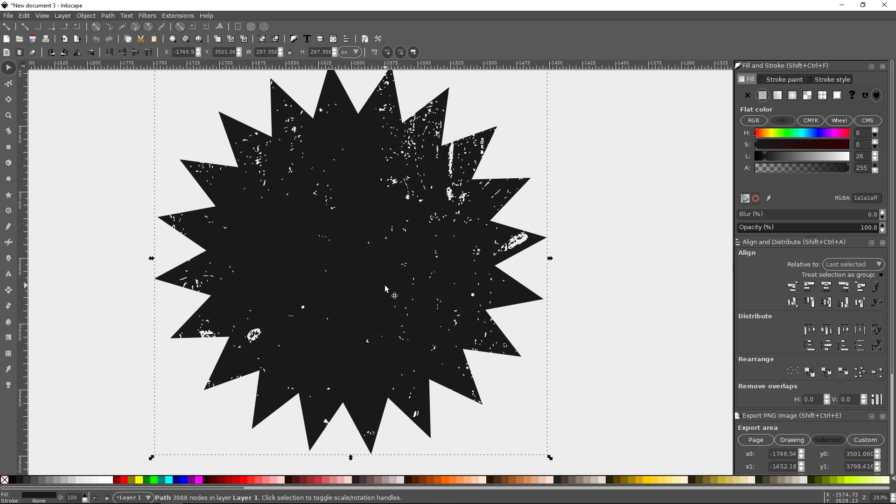
{"action": "left_click", "coordinate": [124, 479]}
{"action": "left_click", "coordinate": [132, 481]}
{"action": "left_click", "coordinate": [146, 481]}
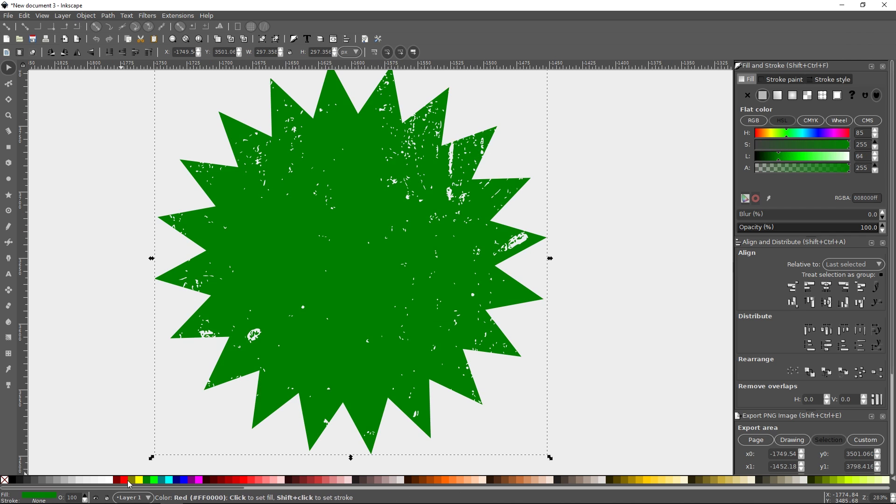
{"action": "left_click", "coordinate": [127, 481]}
Zoom in and out to inspect the red distressed starburst, then deselect it
{"action": "scroll", "coordinate": [441, 279], "scroll_direction": "up", "scroll_amount": 6}
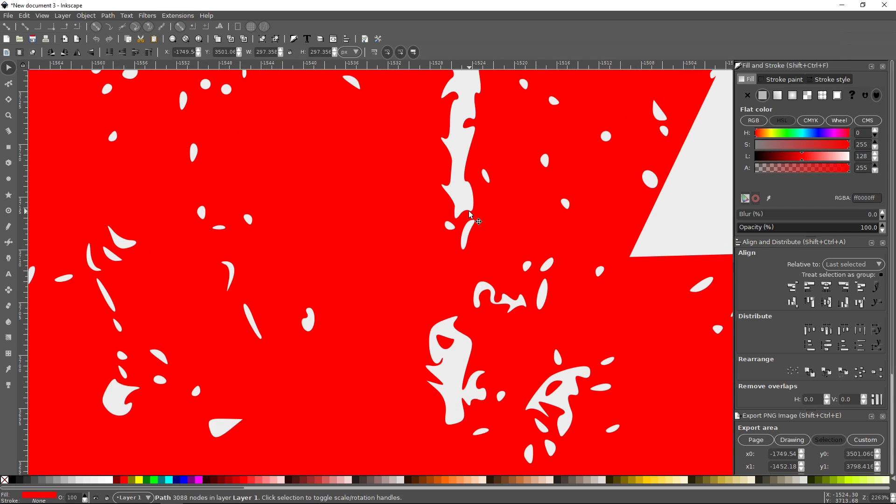
{"action": "scroll", "coordinate": [469, 211], "scroll_direction": "up", "scroll_amount": 2}
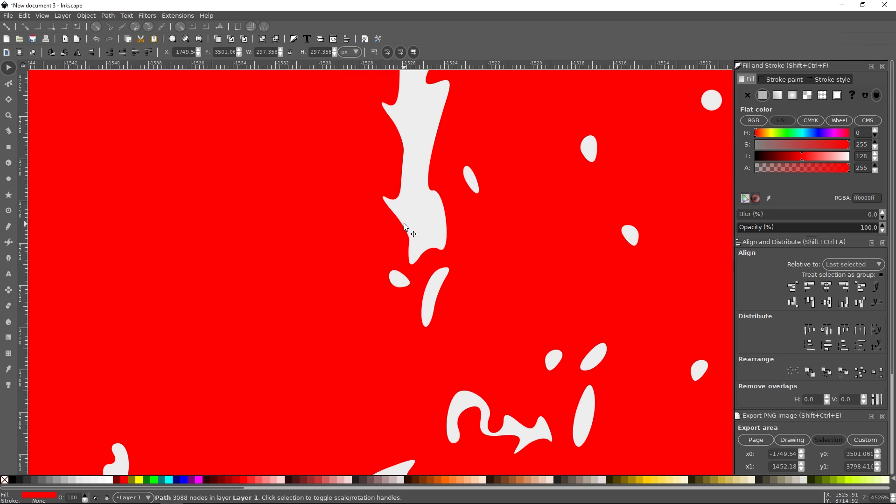
{"action": "scroll", "coordinate": [404, 223], "scroll_direction": "down", "scroll_amount": 4}
{"action": "scroll", "coordinate": [290, 202], "scroll_direction": "down", "scroll_amount": 4}
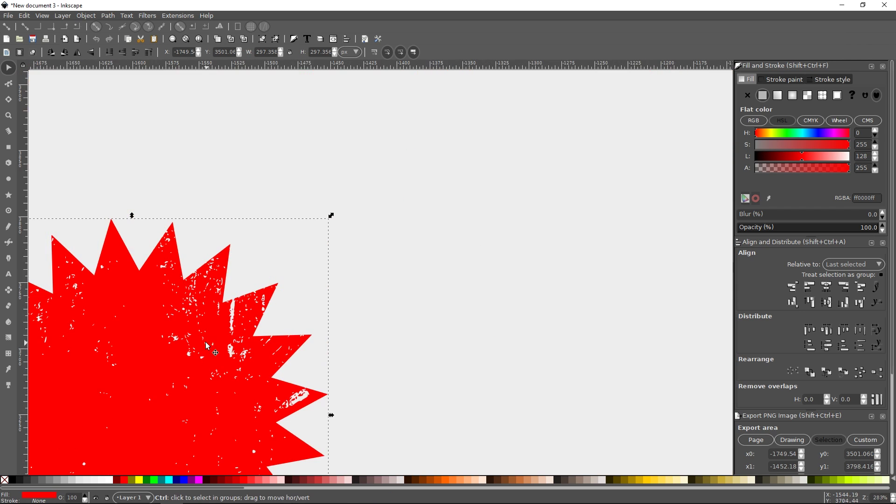
{"action": "scroll", "coordinate": [207, 346], "scroll_direction": "down", "scroll_amount": 3}
{"action": "scroll", "coordinate": [256, 329], "scroll_direction": "up", "scroll_amount": 2}
{"action": "left_click", "coordinate": [499, 343]}
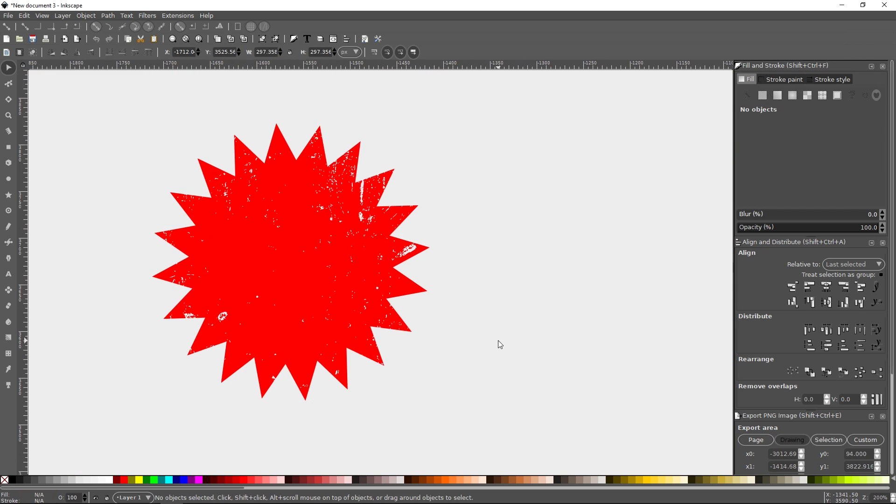